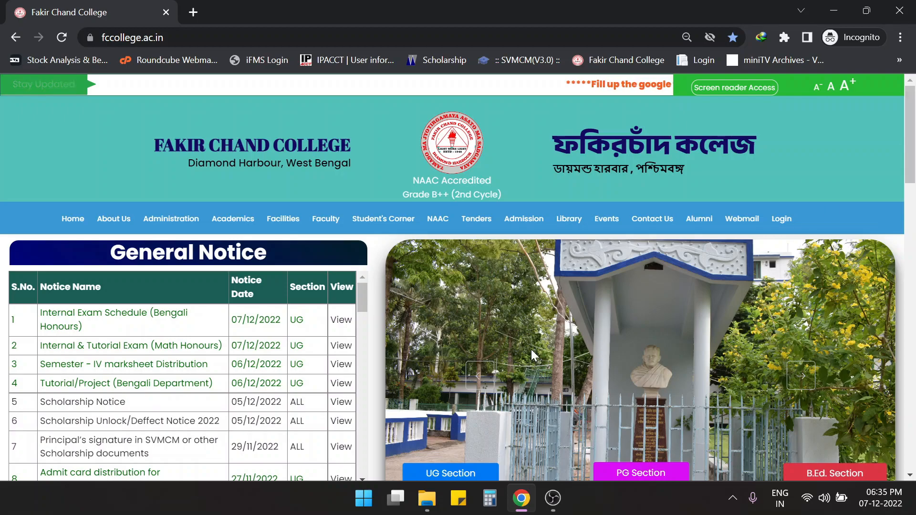
- Sign in to the college ERP as a student with the student user code and account password
{"action": "mouse_move", "coordinate": [912, 126]}
{"action": "left_mouse_down"}
{"action": "mouse_move", "coordinate": [912, 140]}
{"action": "mouse_move", "coordinate": [911, 124]}
{"action": "left_mouse_up"}
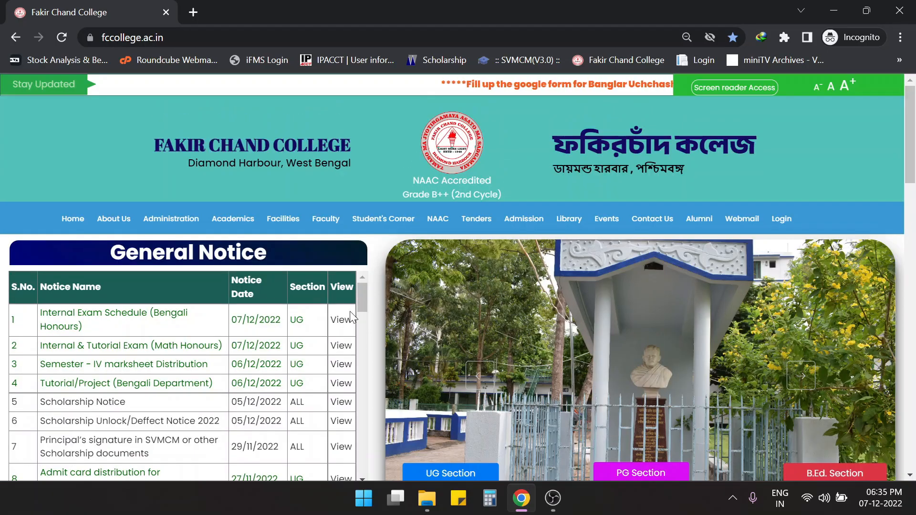
{"action": "scroll", "coordinate": [541, 344], "scroll_direction": "down", "scroll_amount": 2}
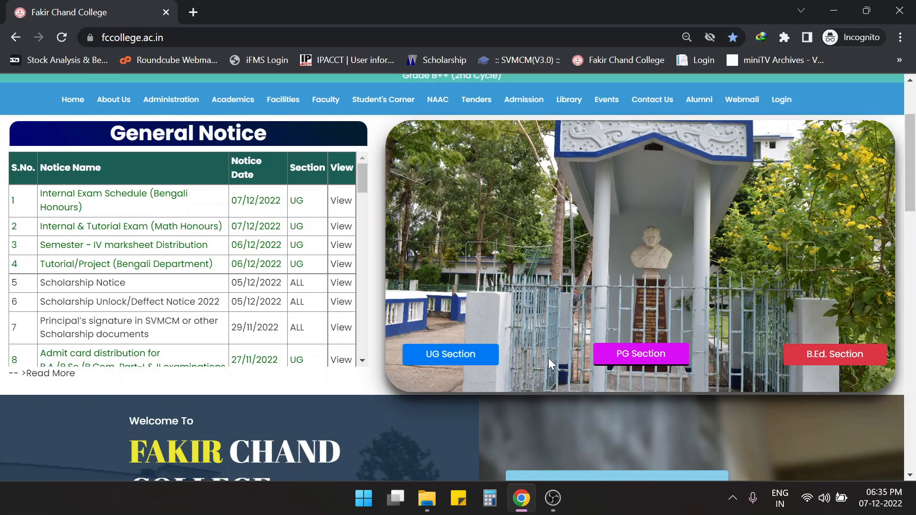
{"action": "scroll", "coordinate": [550, 361], "scroll_direction": "up", "scroll_amount": 3}
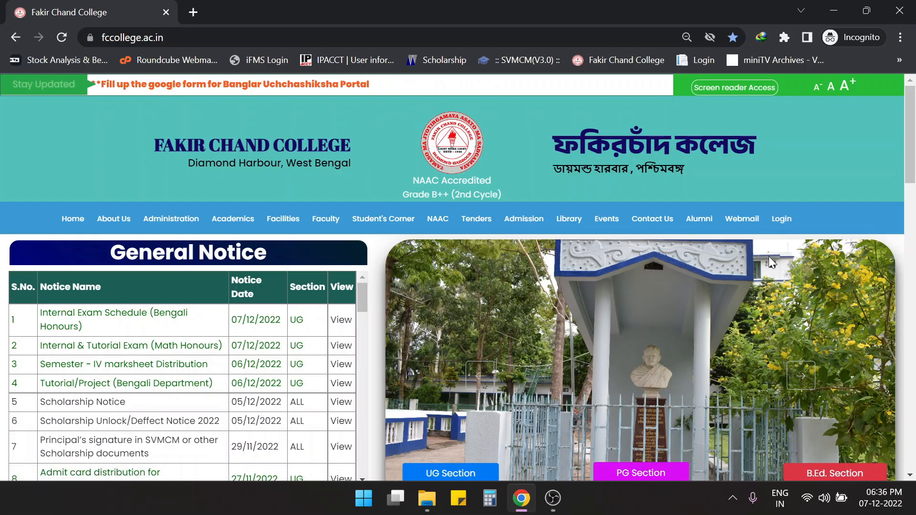
{"action": "left_click", "coordinate": [782, 218]}
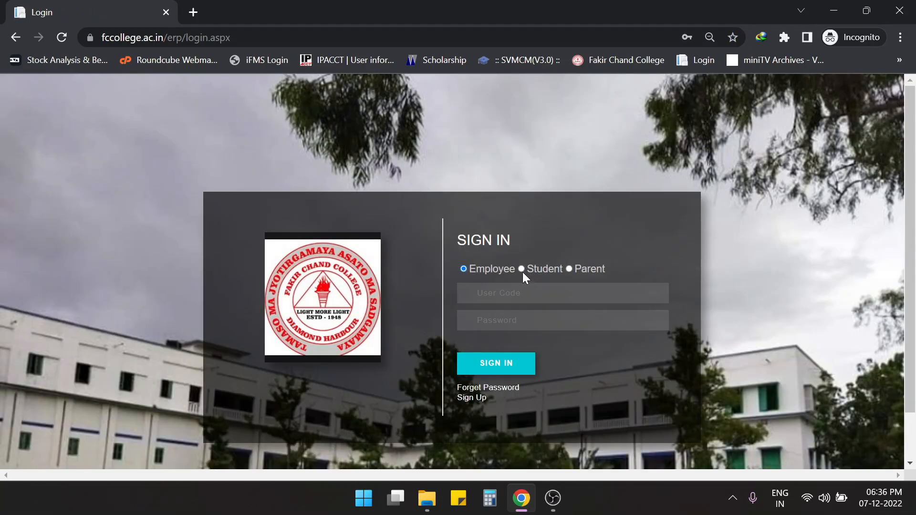
{"action": "left_click", "coordinate": [521, 269]}
{"action": "left_click", "coordinate": [530, 293]}
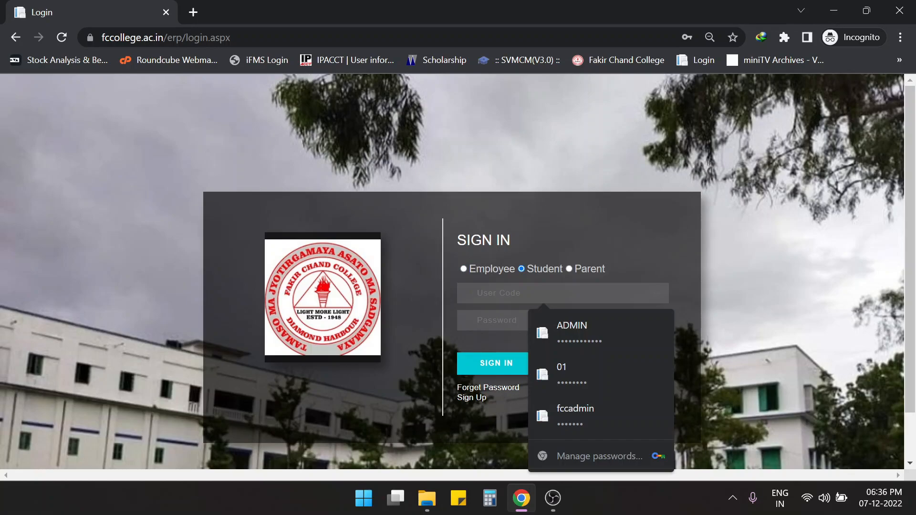
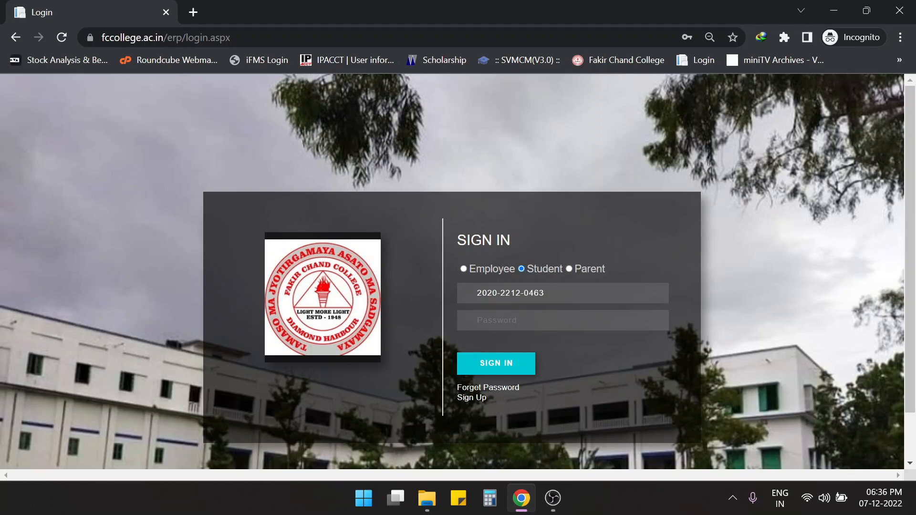
{"action": "left_click", "coordinate": [520, 320]}
{"action": "type", "text": "••••••••••"}
{"action": "key", "text": "Return"}
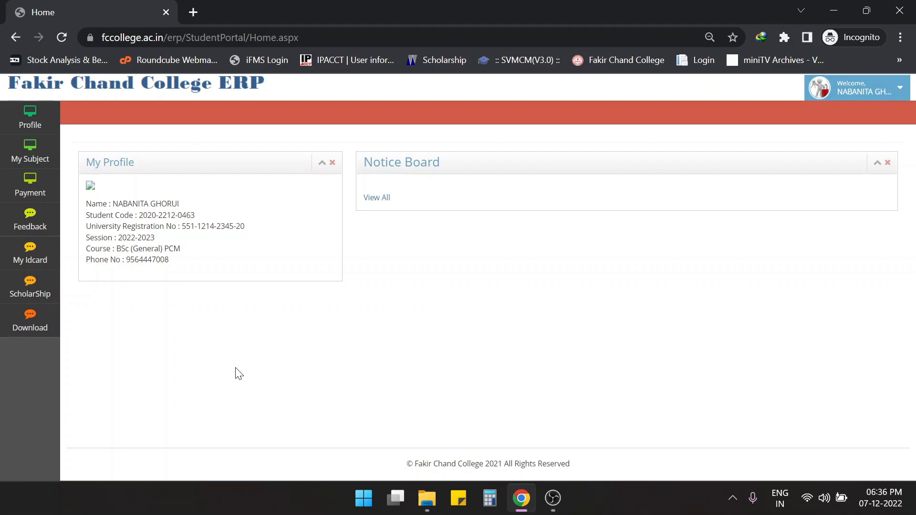
- Open the Student Scholarship form from the ScholarShip sidebar menu
{"action": "mouse_move", "coordinate": [30, 288]}
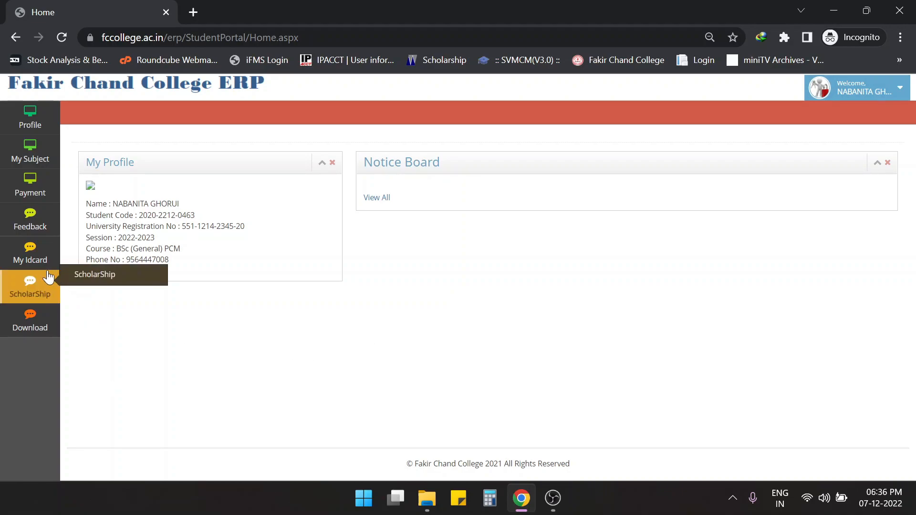
{"action": "left_click", "coordinate": [94, 279]}
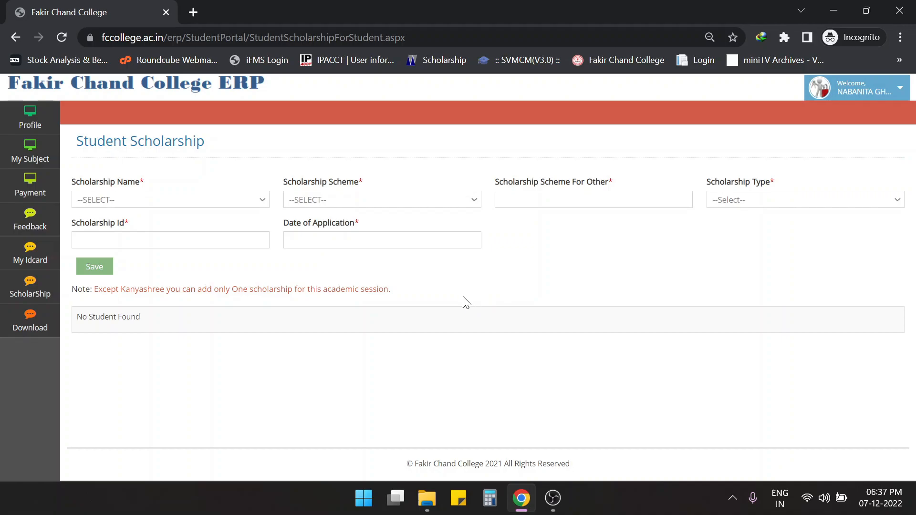
- Choose OASIS as the scholarship name, SC as the scheme and Fresh/New as the type
{"action": "left_click", "coordinate": [187, 204]}
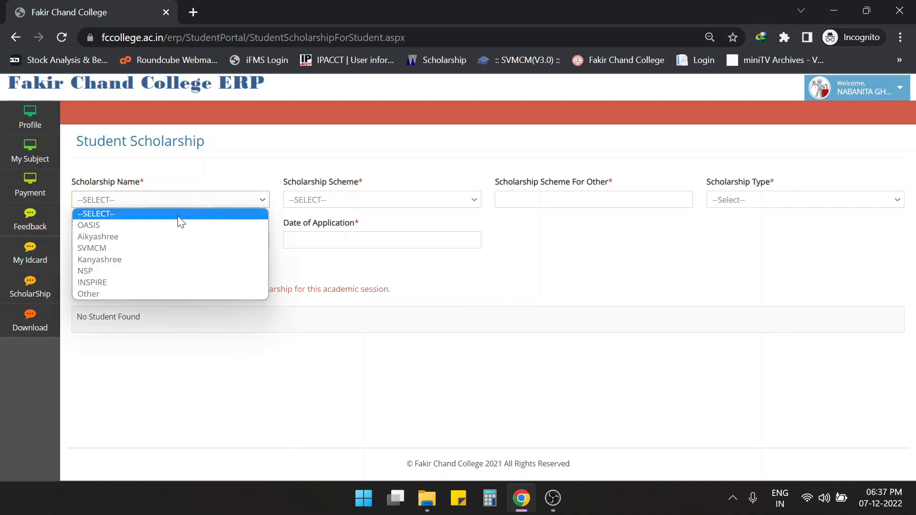
{"action": "left_click", "coordinate": [179, 225]}
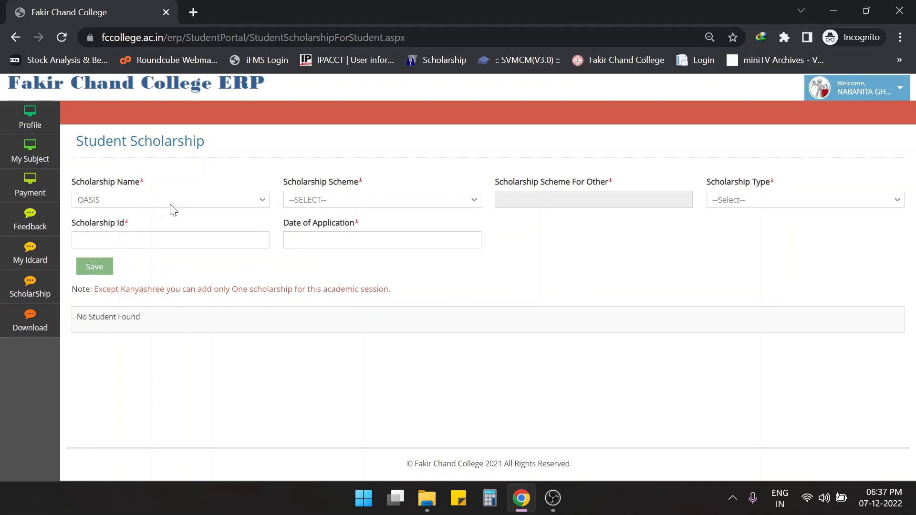
{"action": "left_click", "coordinate": [358, 198]}
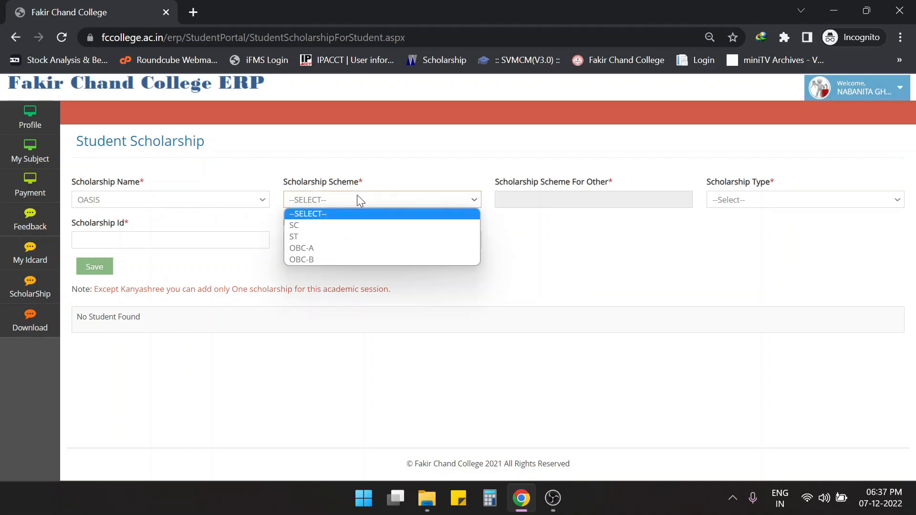
{"action": "left_click", "coordinate": [315, 225]}
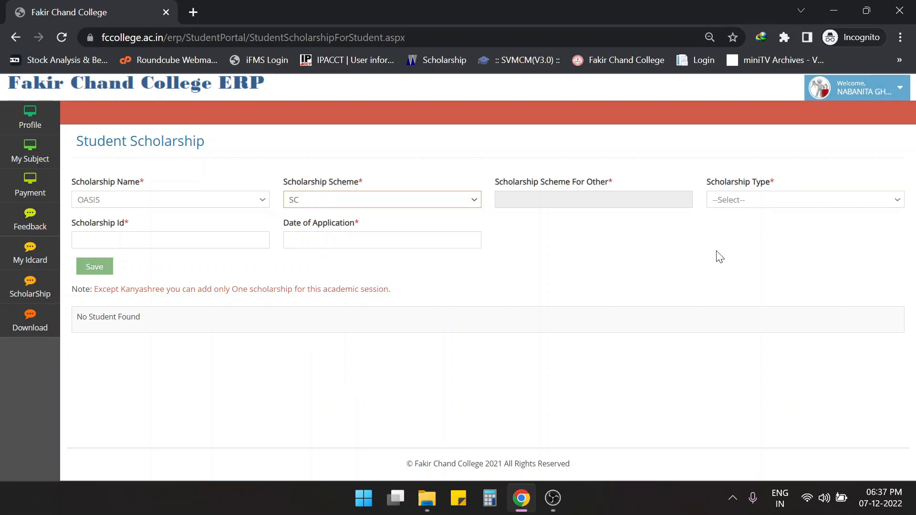
{"action": "left_click", "coordinate": [740, 200]}
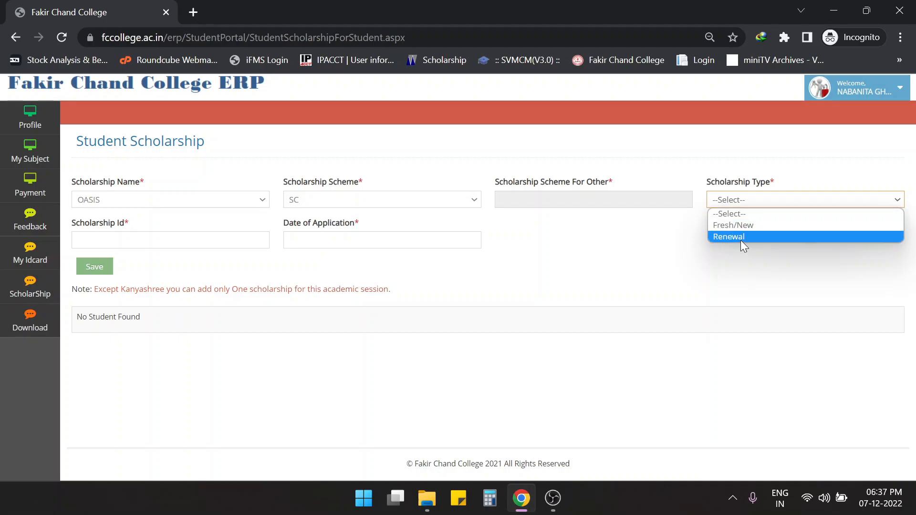
{"action": "left_click", "coordinate": [741, 226]}
- Enter the scholarship ID and set the application date to 07/12/2022
{"action": "key", "text": "Tab"}
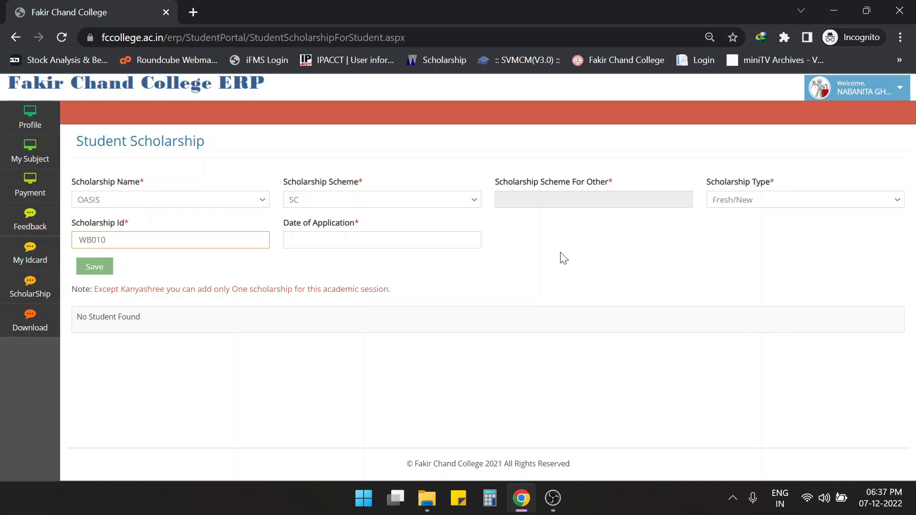
{"action": "left_click", "coordinate": [430, 241]}
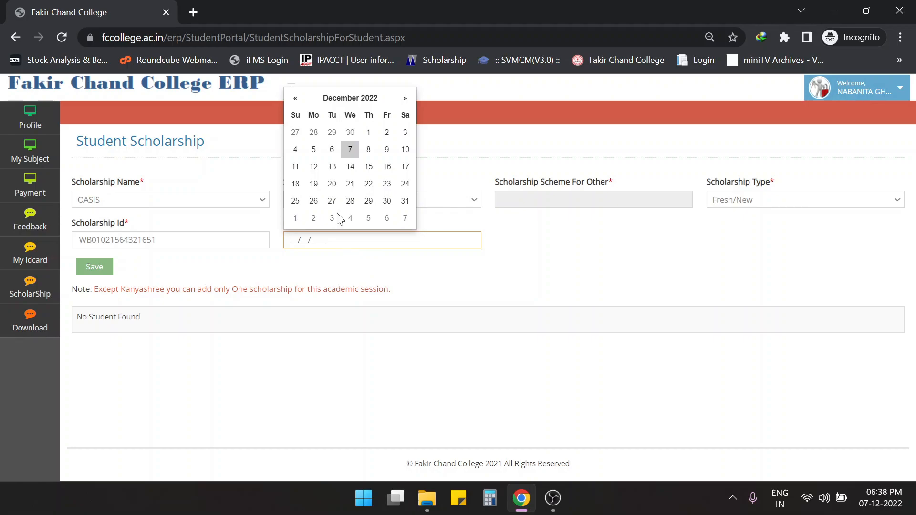
{"action": "left_click", "coordinate": [351, 151]}
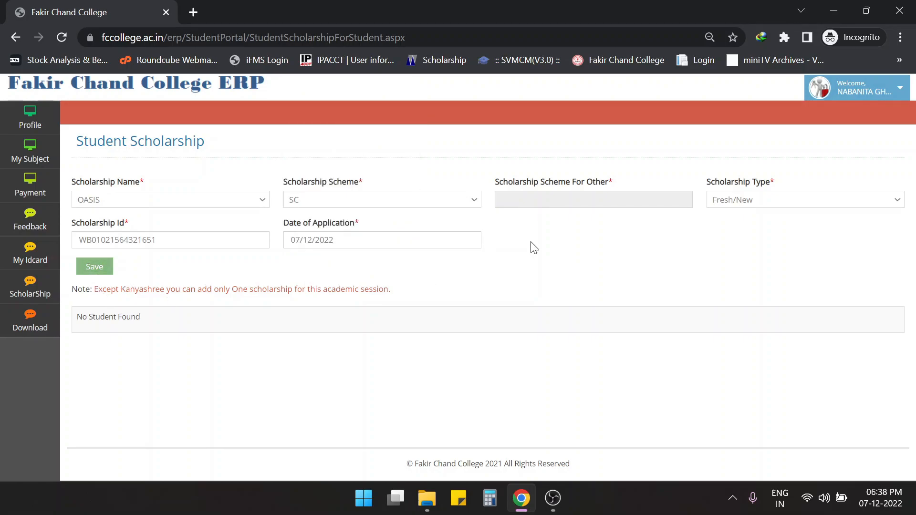
- Switch the scholarship name to Aikyashree under the SVMCM scheme
{"action": "left_click", "coordinate": [153, 199]}
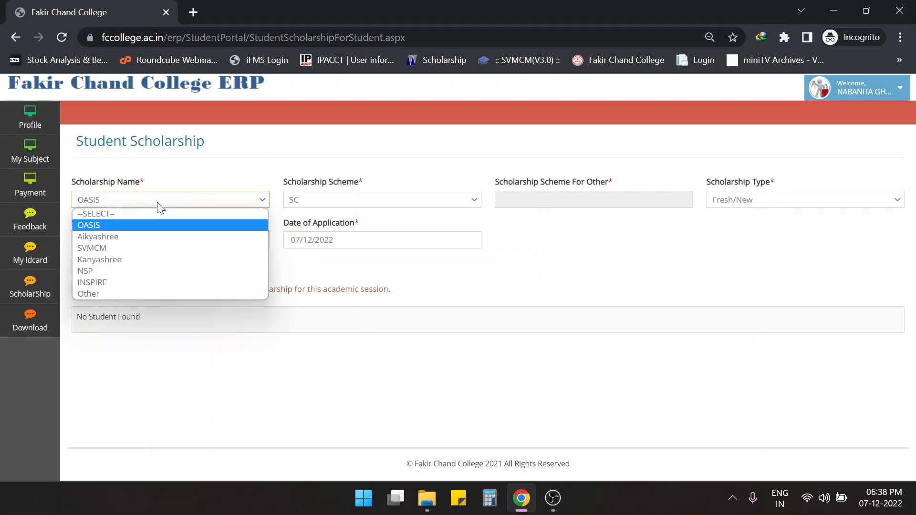
{"action": "left_click", "coordinate": [146, 237]}
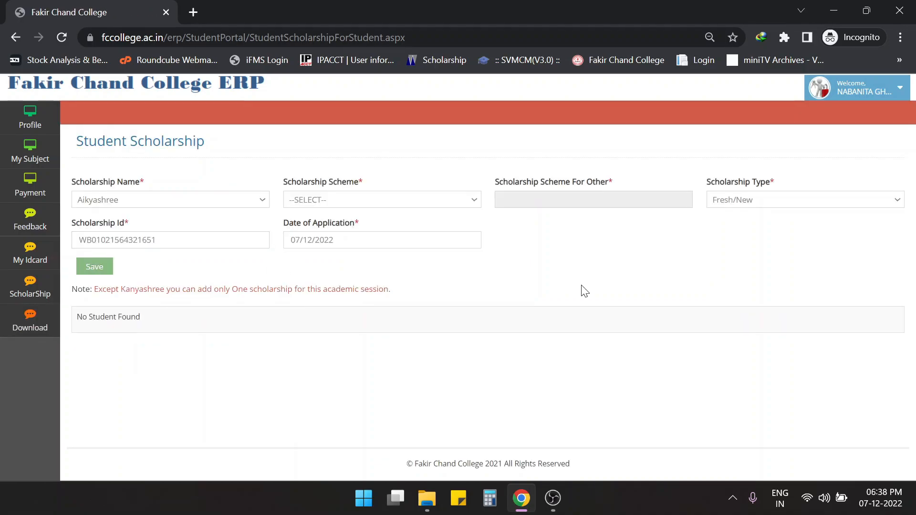
{"action": "left_click", "coordinate": [352, 203]}
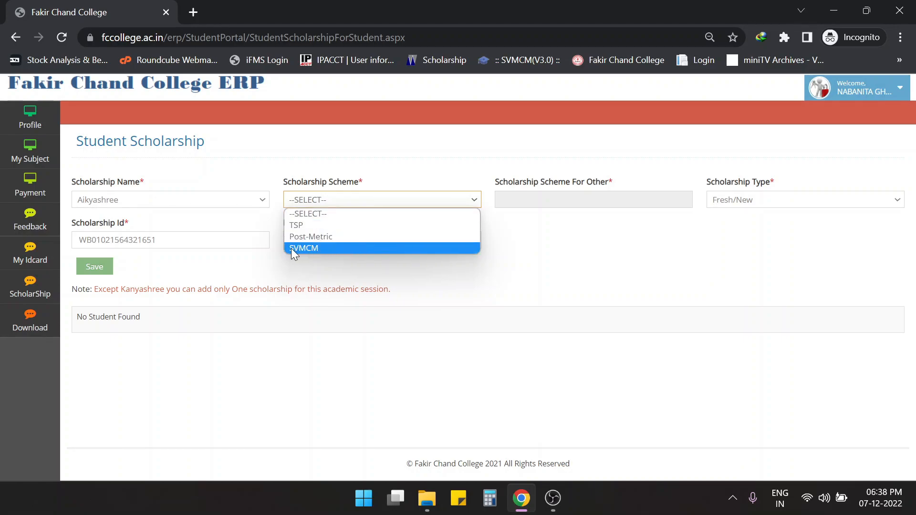
{"action": "left_click", "coordinate": [377, 248]}
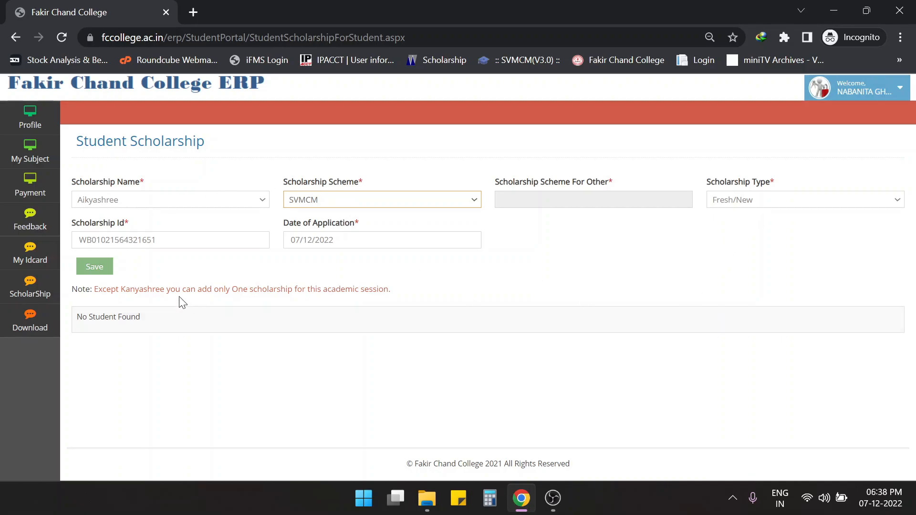
- Replace the scholarship ID with a new one, keeping the Fresh/New type
{"action": "left_click", "coordinate": [167, 240]}
{"action": "key", "text": "ctrl+a"}
{"action": "key", "text": "BackSpace"}
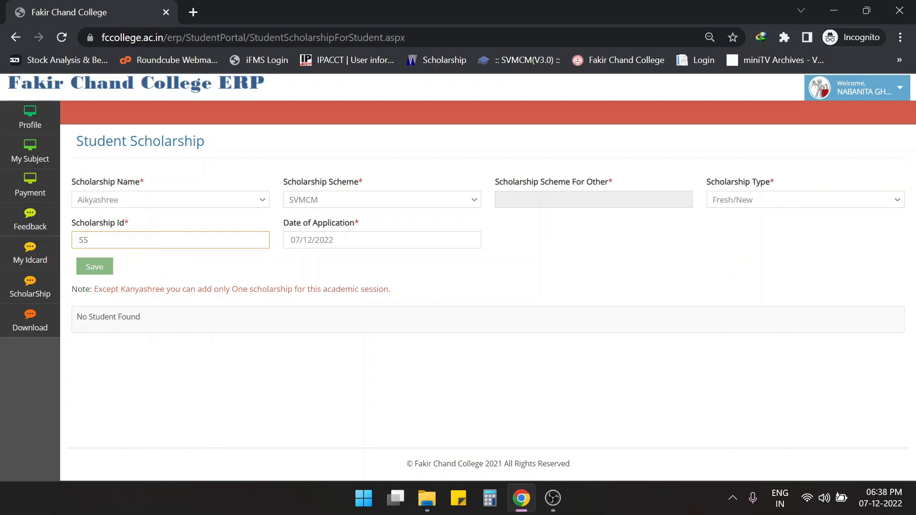
{"action": "left_click", "coordinate": [742, 204]}
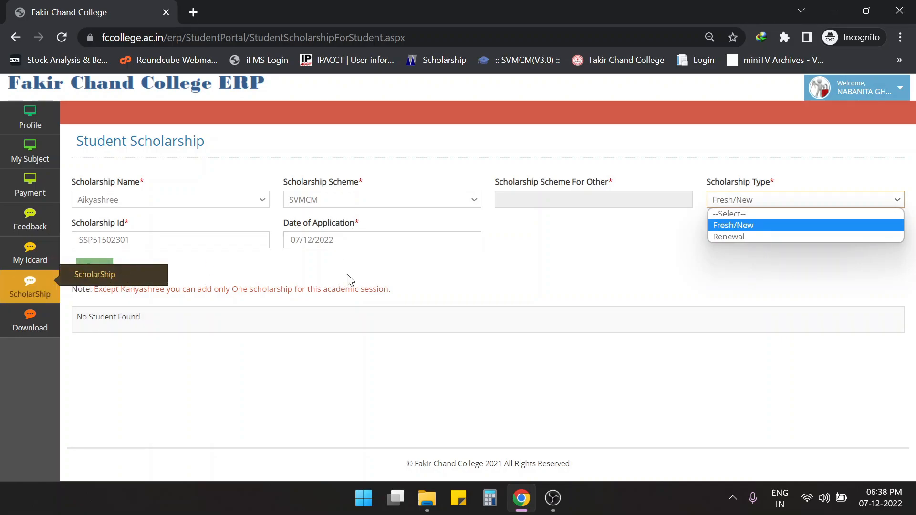
{"action": "left_click", "coordinate": [495, 271]}
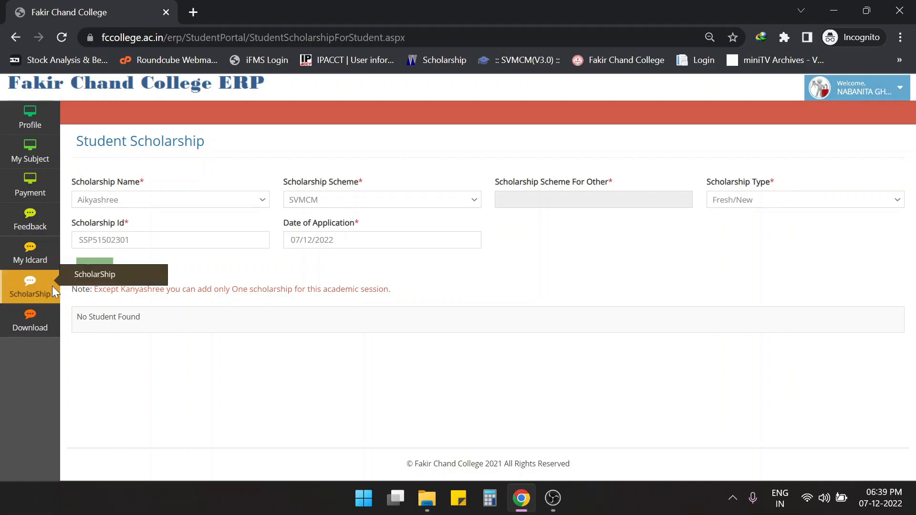
- Change the scholarship name to SVMCM and enter a new scholarship ID, keeping Fresh/New
{"action": "left_click", "coordinate": [242, 206]}
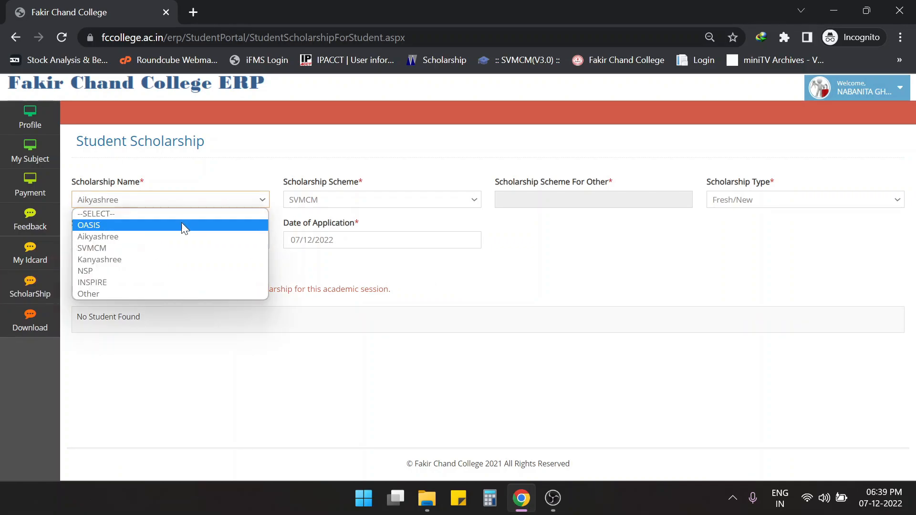
{"action": "left_click", "coordinate": [146, 258]}
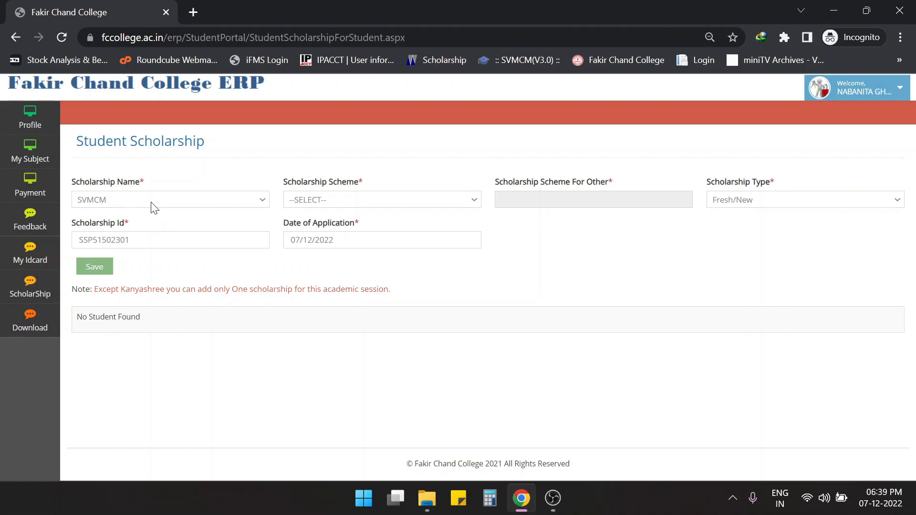
{"action": "left_click_drag", "start_coordinate": [129, 240], "coordinate": [79, 240]}
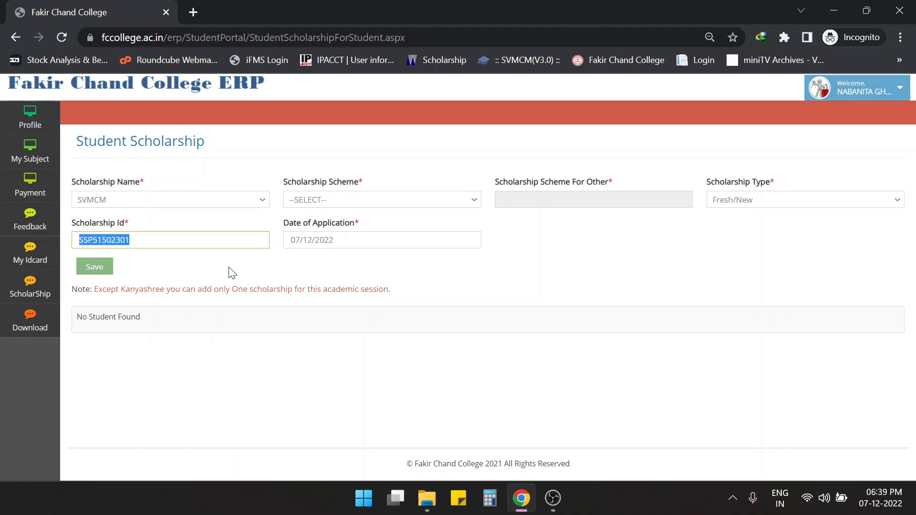
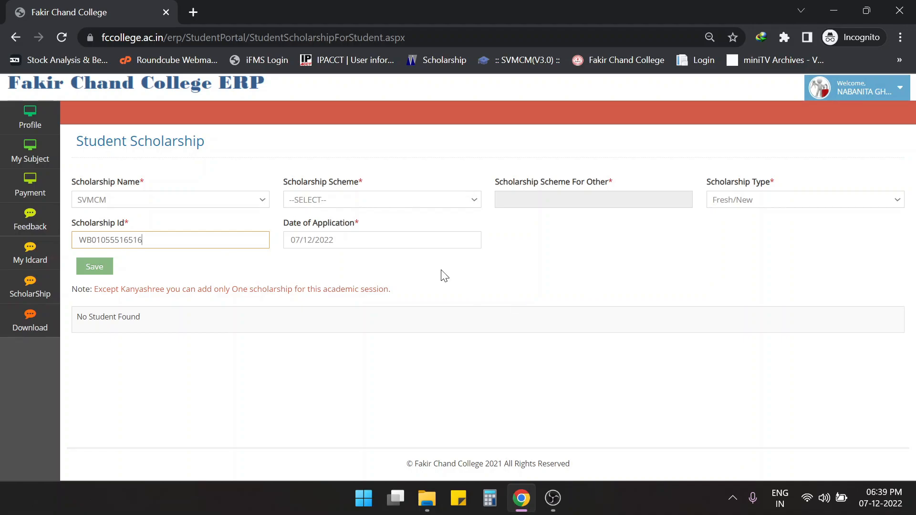
{"action": "left_click", "coordinate": [334, 200]}
{"action": "left_click", "coordinate": [445, 215]}
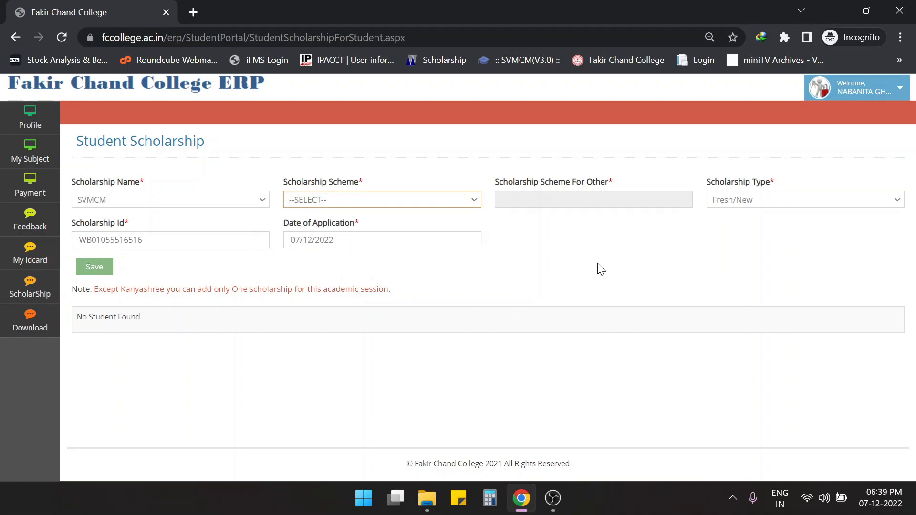
{"action": "left_click", "coordinate": [733, 200]}
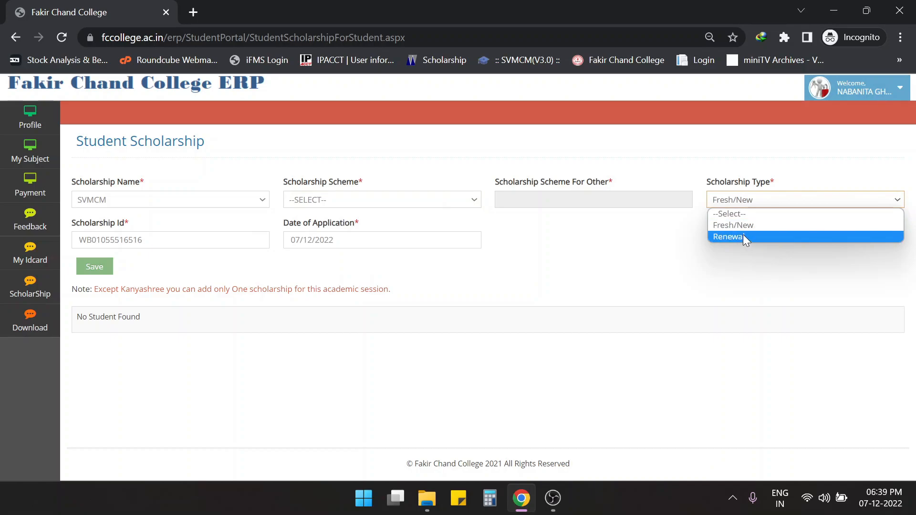
{"action": "left_click", "coordinate": [642, 249]}
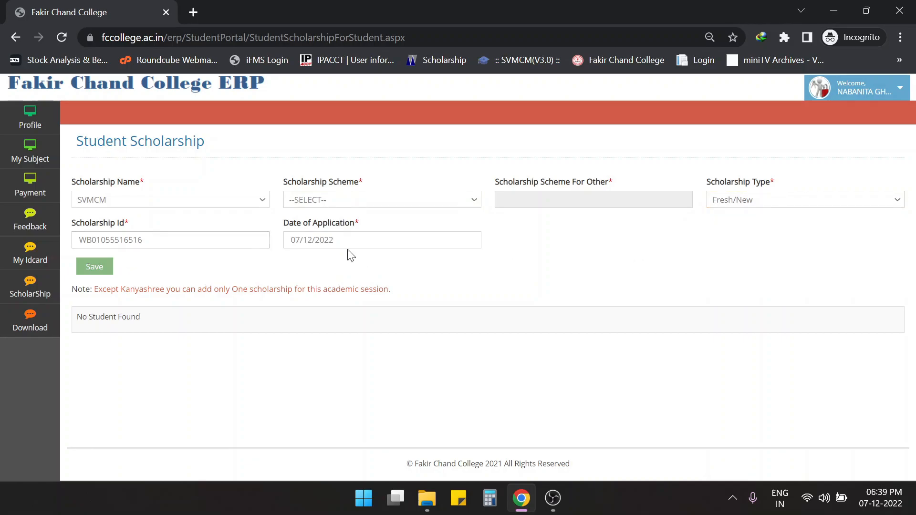
- Select Kanyashree with scheme K2, keeping the type Fresh/New
{"action": "left_click", "coordinate": [214, 204]}
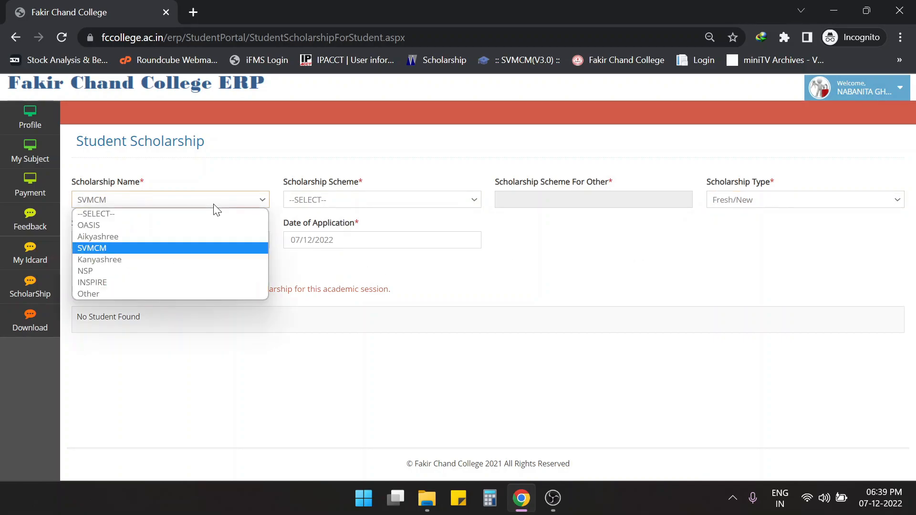
{"action": "left_click", "coordinate": [158, 259]}
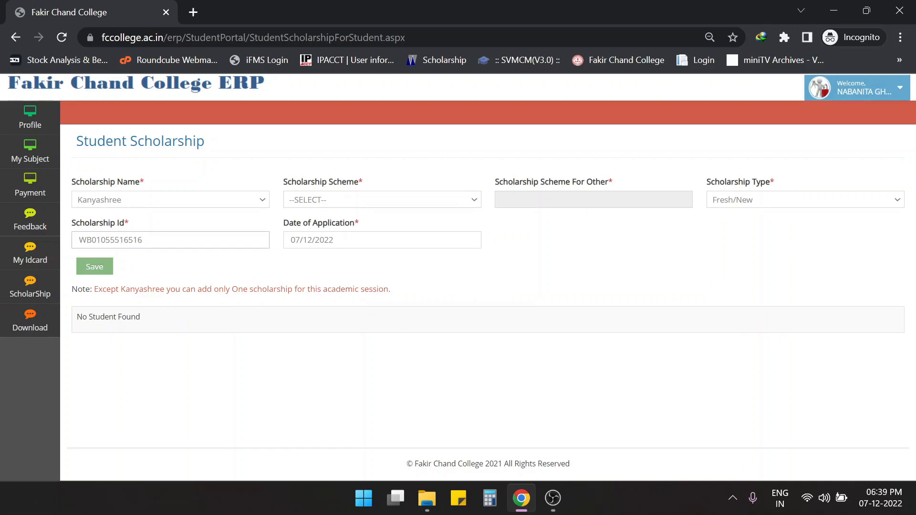
{"action": "left_click", "coordinate": [373, 204]}
{"action": "left_click", "coordinate": [369, 229]}
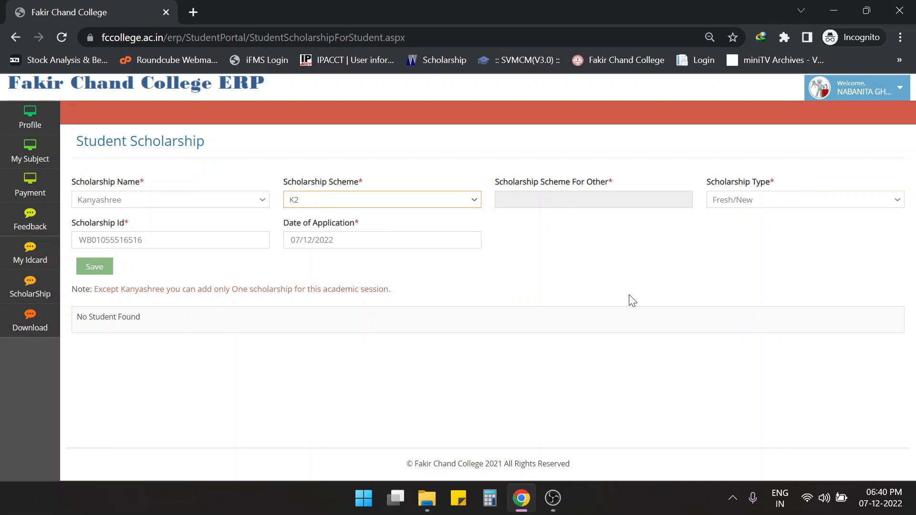
{"action": "left_click", "coordinate": [751, 206]}
{"action": "left_click", "coordinate": [750, 226]}
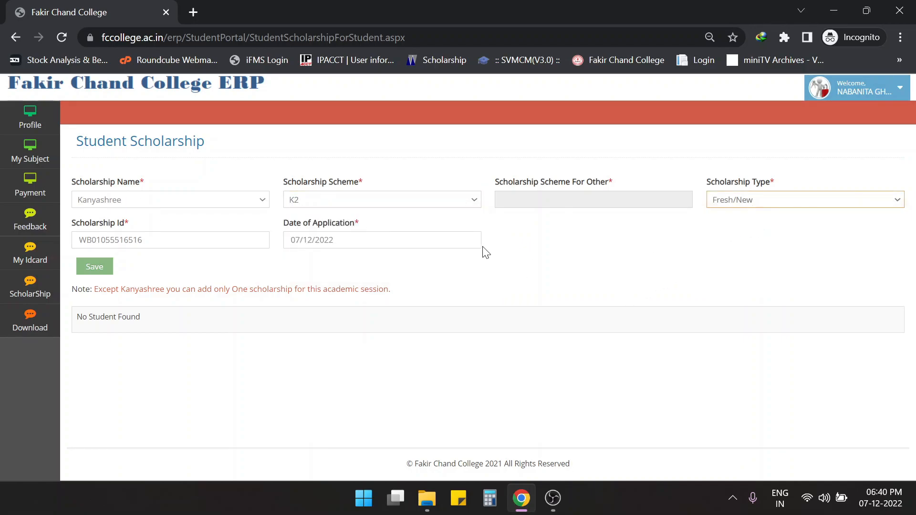
- Replace the scholarship ID with 12312 and save the Kanyashree record
{"action": "left_click_drag", "start_coordinate": [148, 241], "coordinate": [83, 251]}
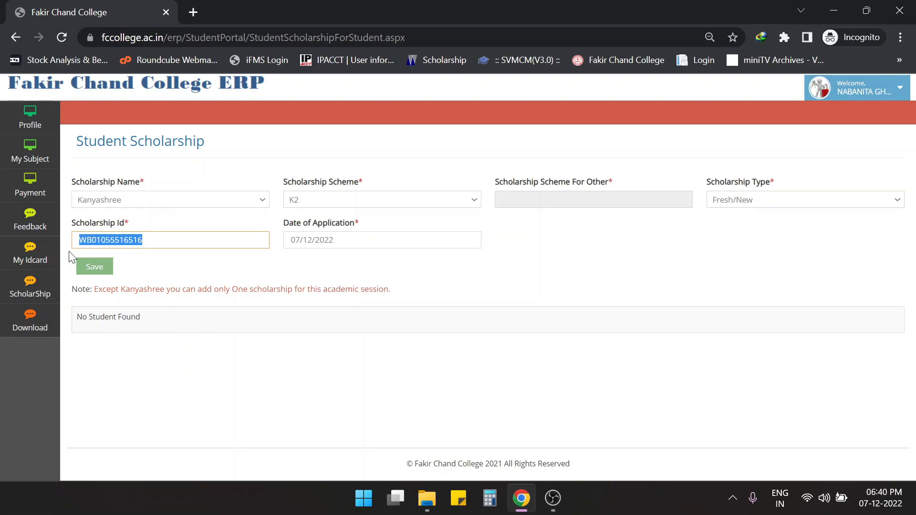
{"action": "type", "text": "12312312"}
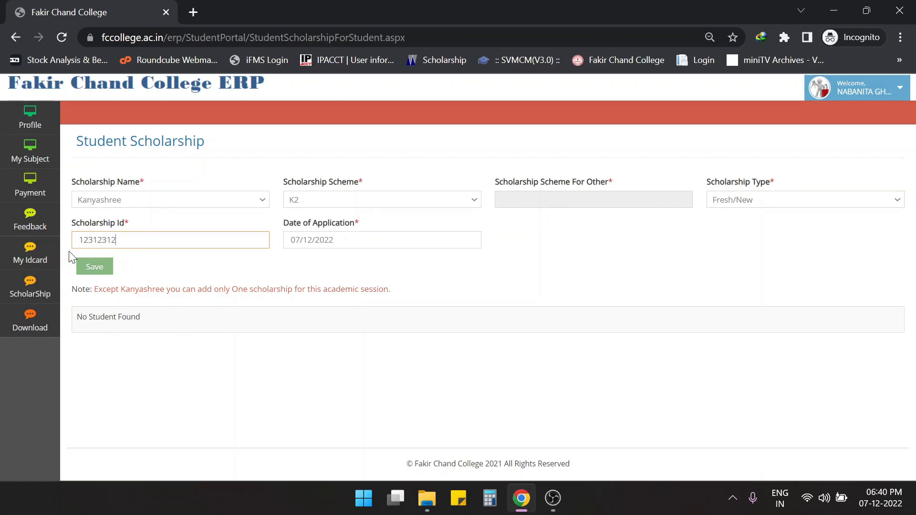
{"action": "left_click", "coordinate": [91, 271]}
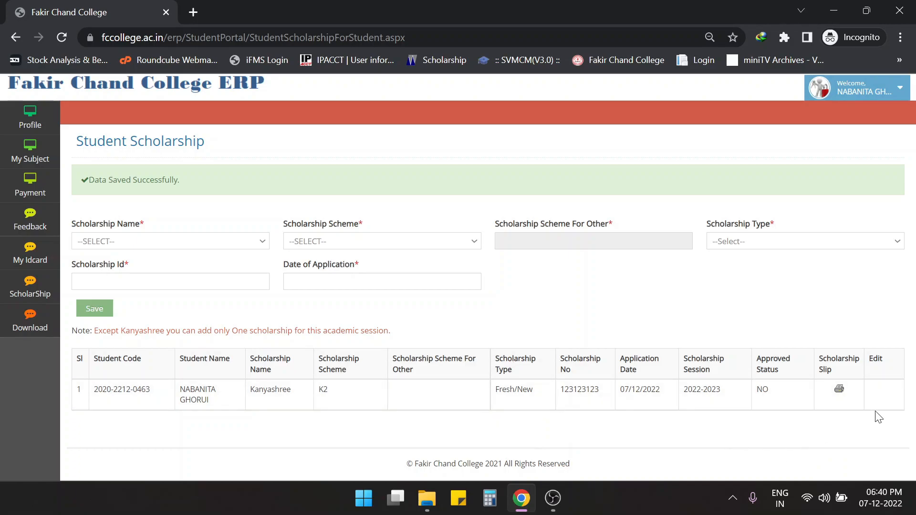
- Preview the Kanyashree scholarship slip, cancel printing, and close the slip window
{"action": "left_click", "coordinate": [839, 395]}
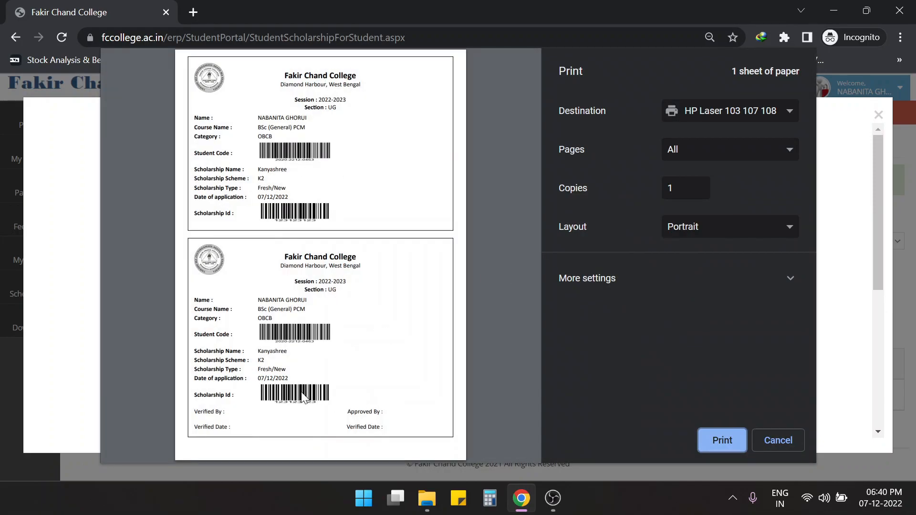
{"action": "left_click", "coordinate": [788, 449]}
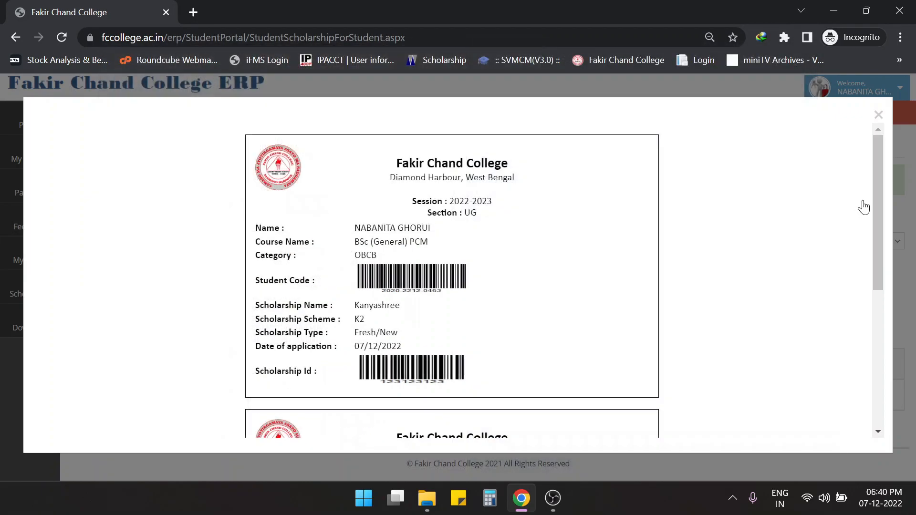
{"action": "left_click", "coordinate": [878, 116]}
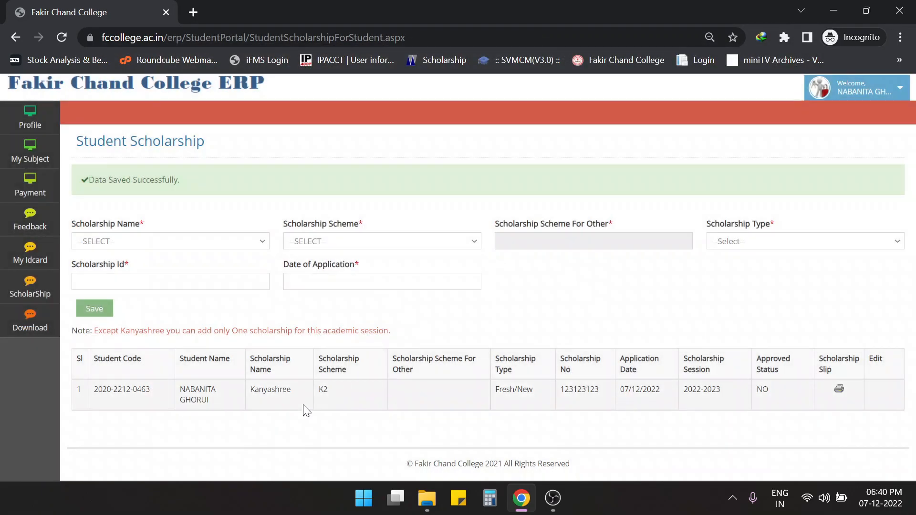
- Start a second entry as NSP with Fresh/New type and application date 07/12/2022
{"action": "left_click", "coordinate": [168, 247]}
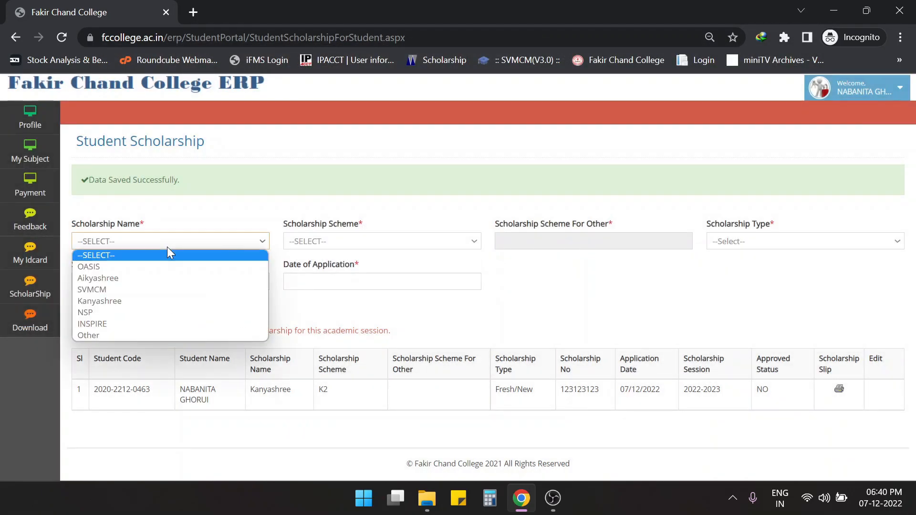
{"action": "left_click", "coordinate": [136, 311]}
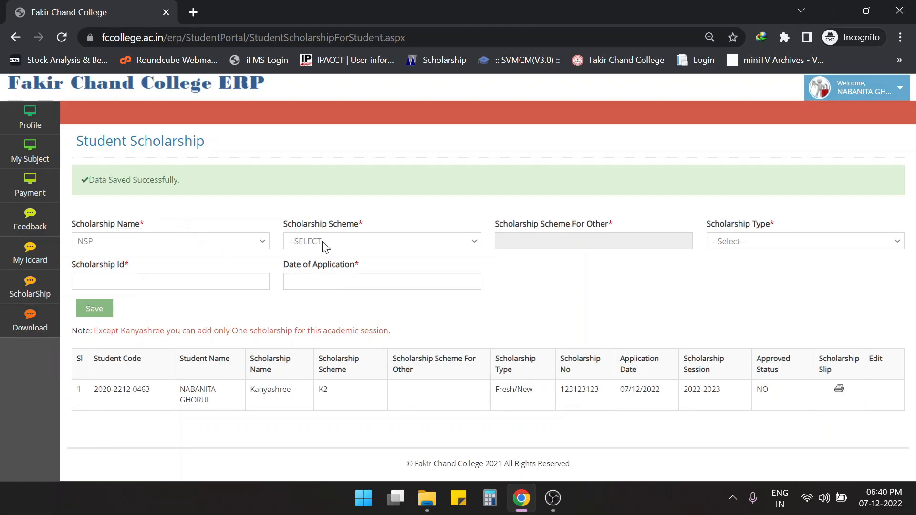
{"action": "left_click", "coordinate": [354, 242]}
{"action": "left_click", "coordinate": [482, 277]}
{"action": "left_click", "coordinate": [738, 242]}
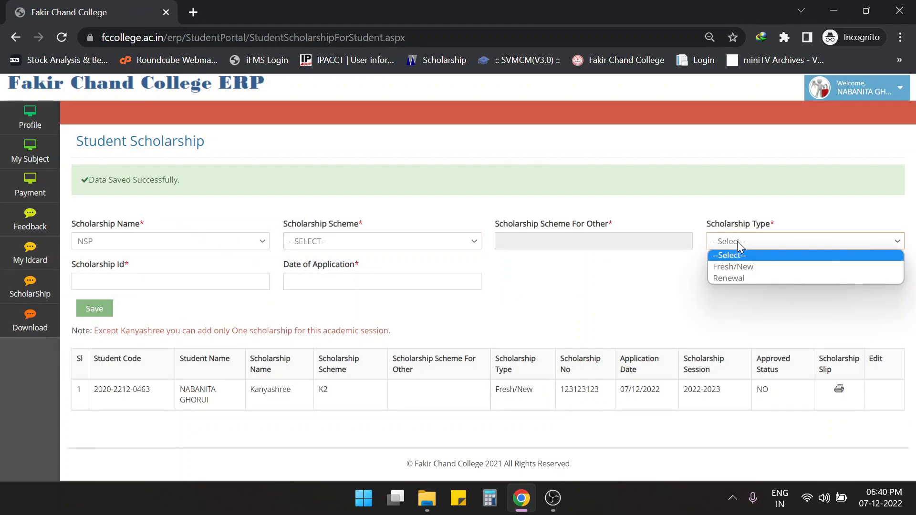
{"action": "left_click", "coordinate": [755, 266]}
{"action": "key", "text": "Tab"}
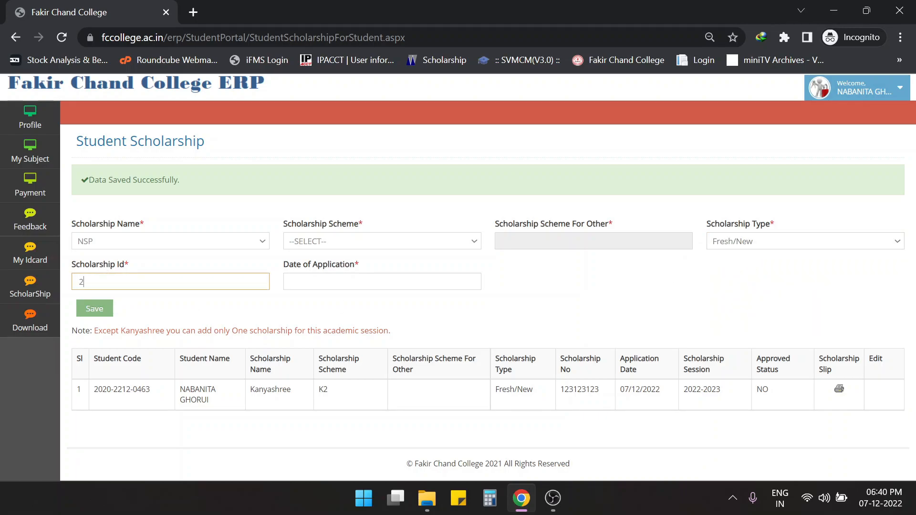
{"action": "left_click", "coordinate": [296, 285]}
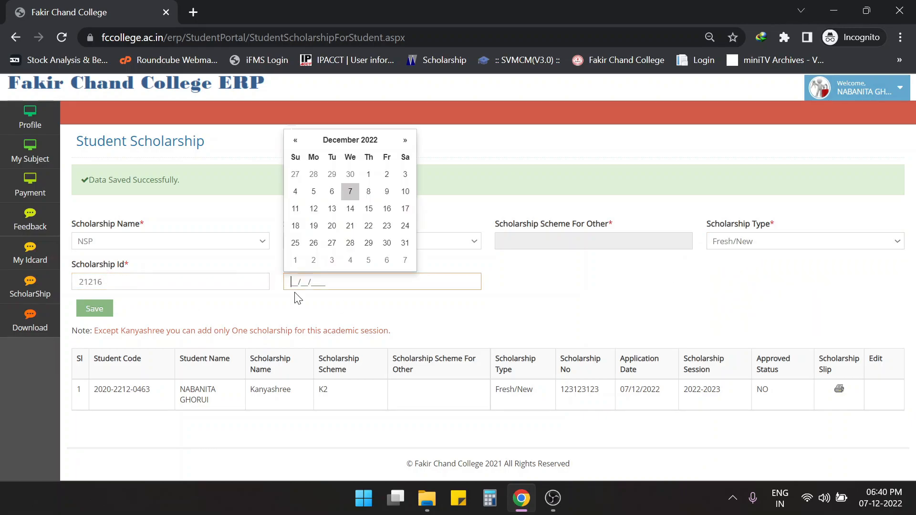
{"action": "left_click", "coordinate": [351, 193]}
- Switch the scholarship name to INSPIRE, keeping the Fresh/New type
{"action": "left_click", "coordinate": [176, 245]}
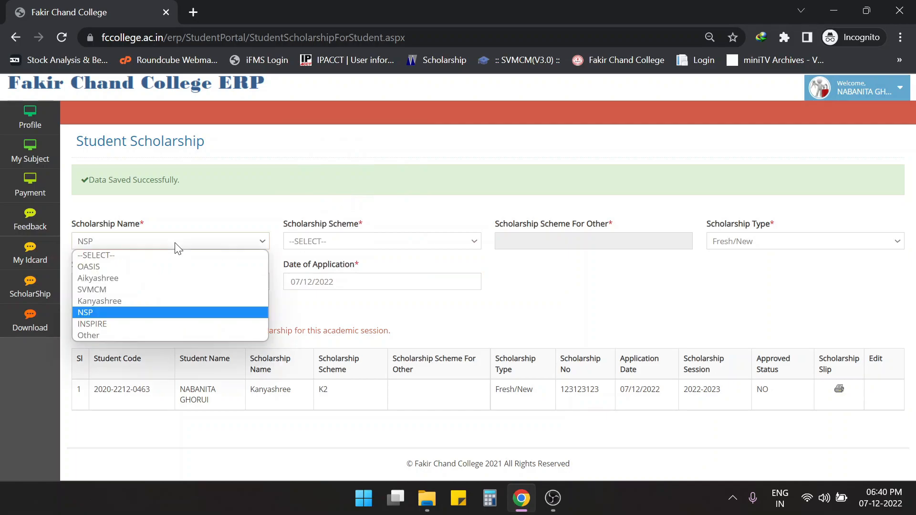
{"action": "left_click", "coordinate": [119, 324]}
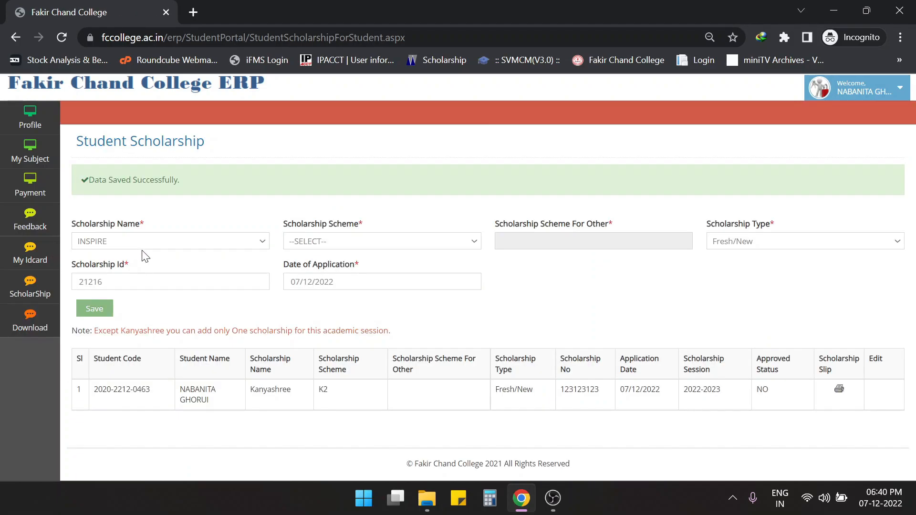
{"action": "left_click", "coordinate": [380, 243]}
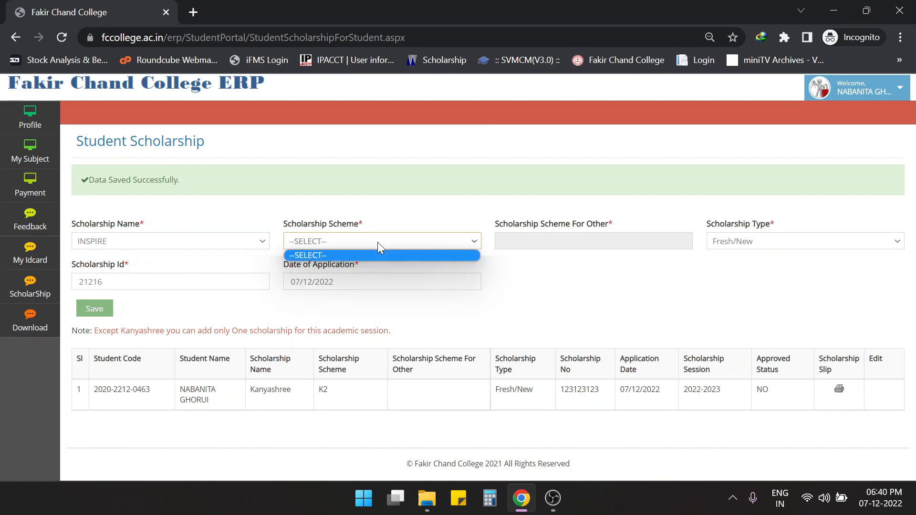
{"action": "left_click", "coordinate": [551, 277]}
{"action": "left_click", "coordinate": [738, 243]}
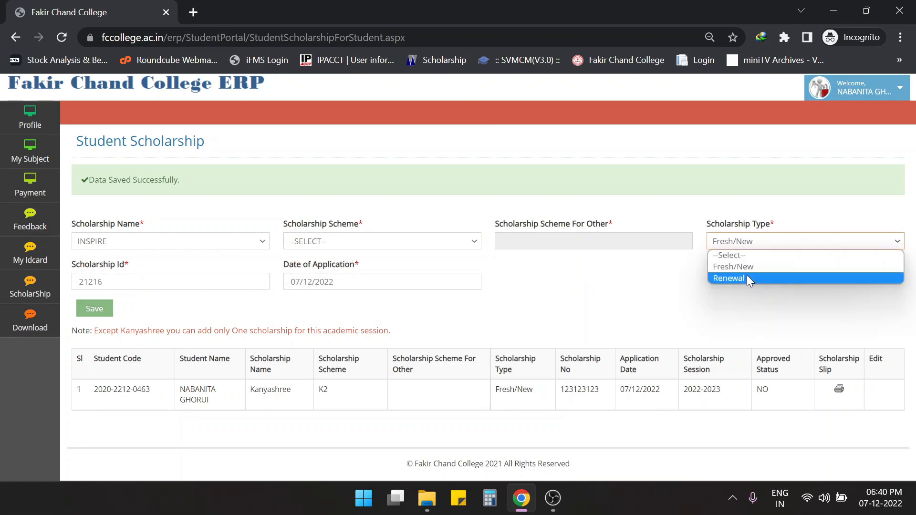
{"action": "left_click", "coordinate": [666, 291]}
{"action": "left_click", "coordinate": [760, 242]}
{"action": "left_click", "coordinate": [753, 266]}
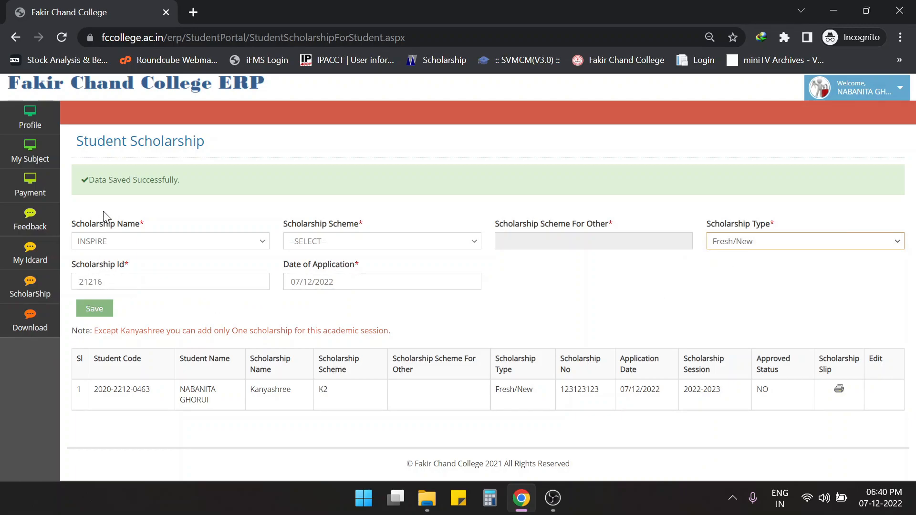
{"action": "key", "text": "Tab"}
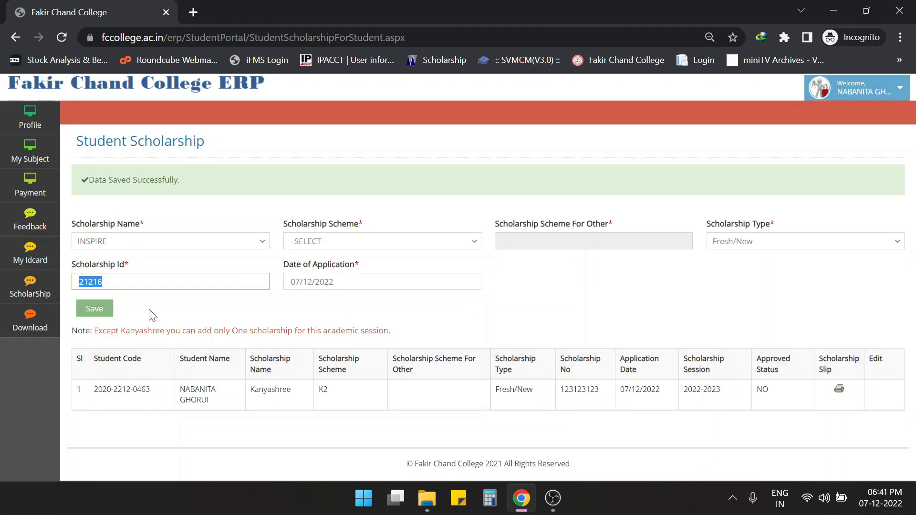
{"action": "left_click", "coordinate": [543, 281]}
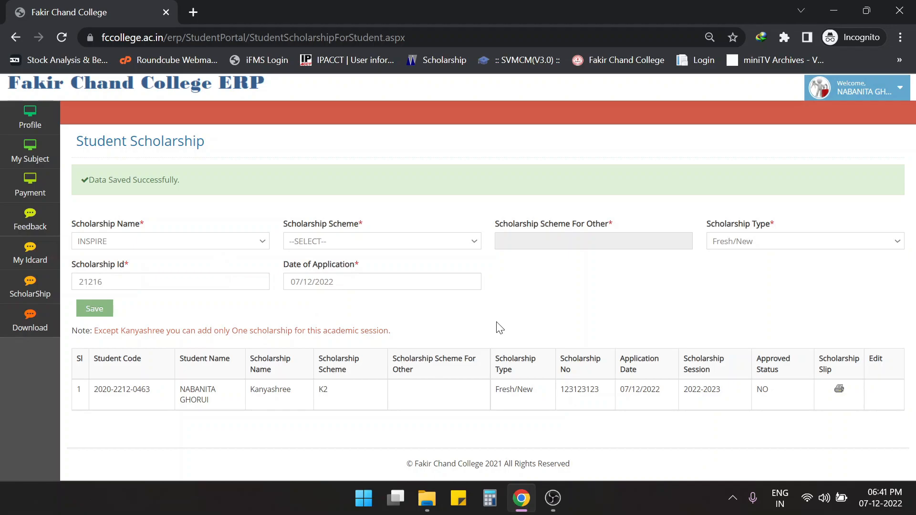
{"action": "left_click", "coordinate": [263, 246]}
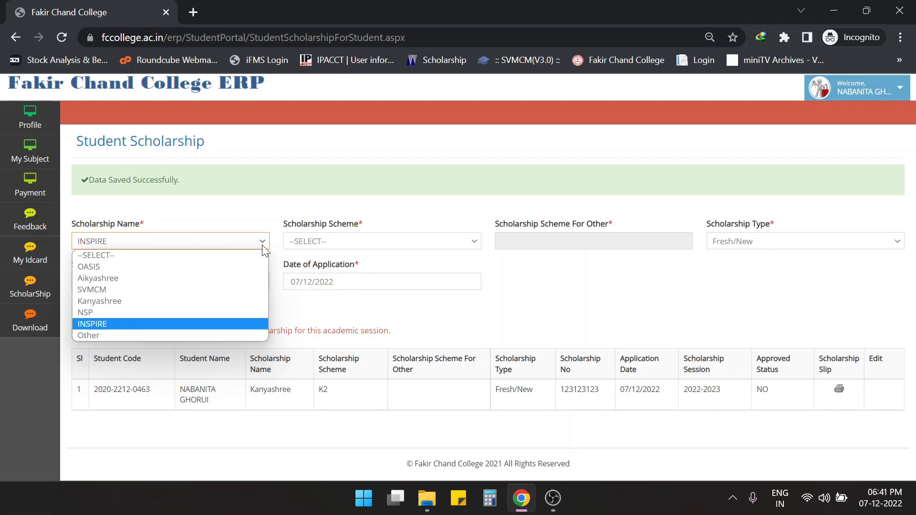
- Choose Other as the scholarship name with scheme JINDAL, keeping Fresh/New
{"action": "left_click", "coordinate": [119, 336]}
{"action": "left_click", "coordinate": [554, 242]}
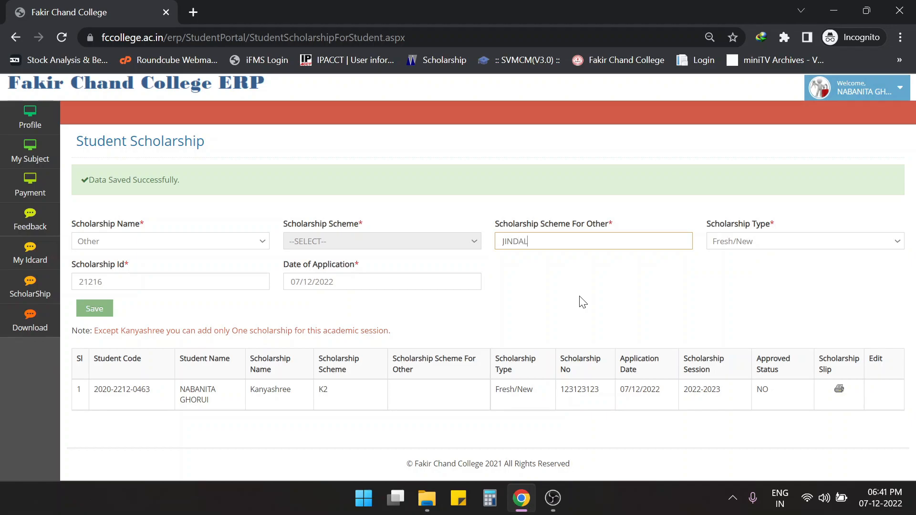
{"action": "left_click", "coordinate": [742, 237]}
{"action": "left_click", "coordinate": [637, 299]}
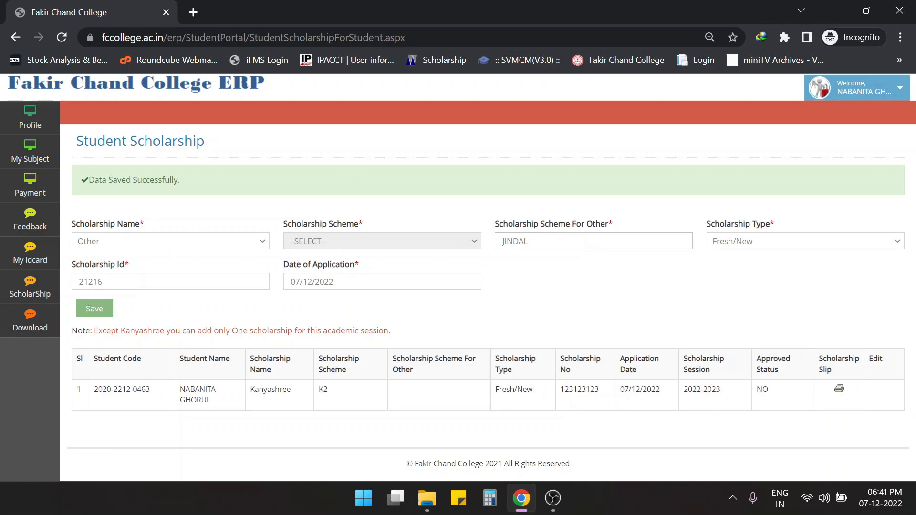
- Replace the scholarship ID with 123123 and save the Other JINDAL record
{"action": "left_click", "coordinate": [210, 276]}
{"action": "key", "text": "shift+Left"}
{"action": "key", "text": "shift+Left"}
{"action": "key", "text": "shift+Left"}
{"action": "key", "text": "shift+Left"}
{"action": "key", "text": "shift+Left"}
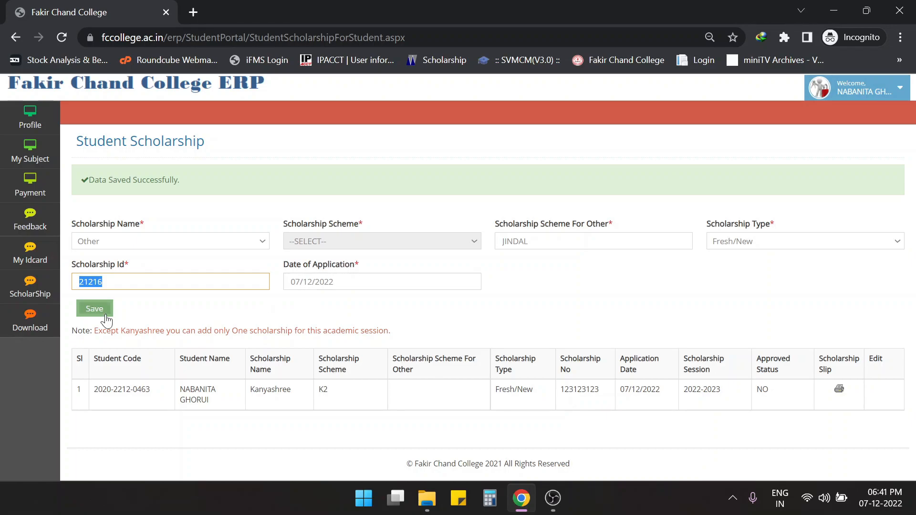
{"action": "type", "text": "123"}
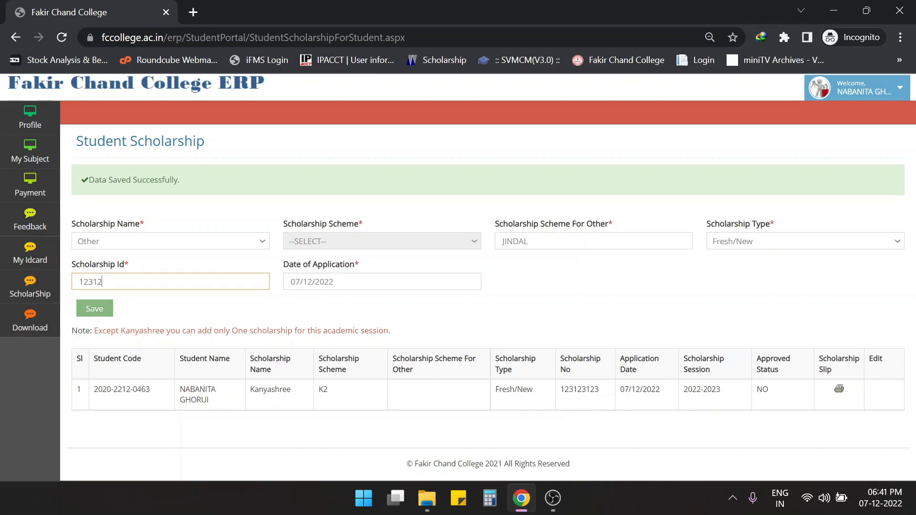
{"action": "left_click", "coordinate": [94, 309]}
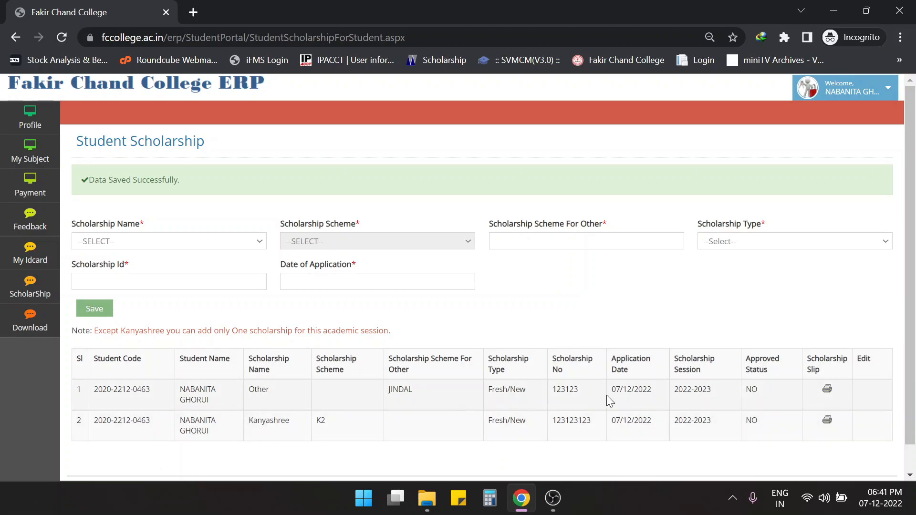
- Fill a new entry with OASIS, scheme SC and type Fresh/New
{"action": "left_click", "coordinate": [179, 243]}
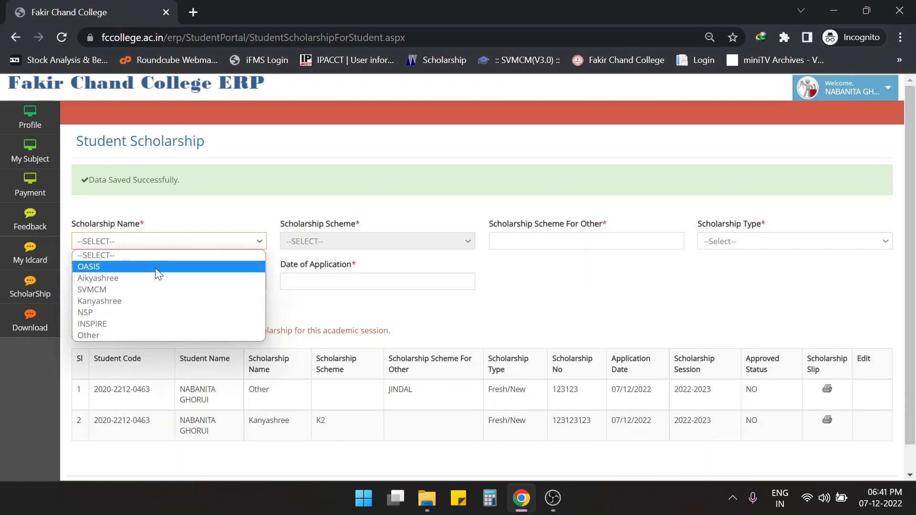
{"action": "left_click", "coordinate": [156, 268]}
{"action": "left_click", "coordinate": [358, 242]}
{"action": "left_click", "coordinate": [357, 267]}
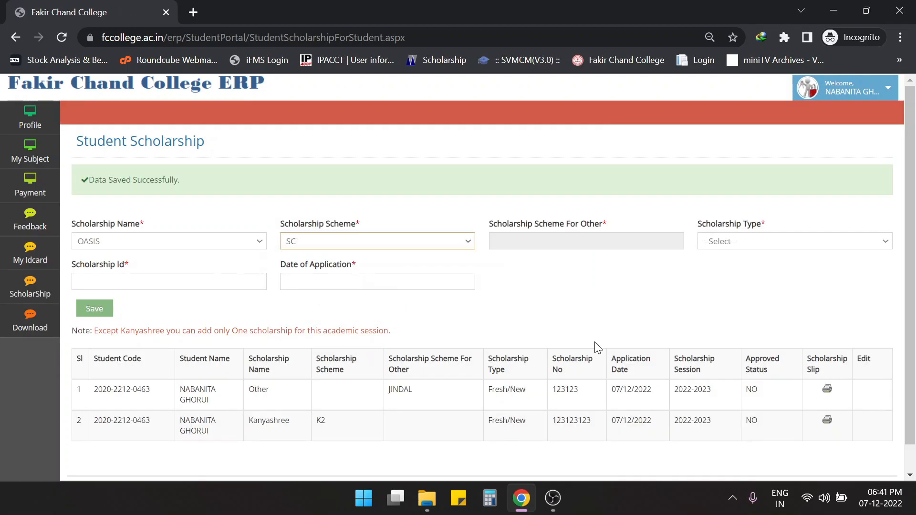
{"action": "left_click", "coordinate": [757, 247]}
{"action": "left_click", "coordinate": [756, 267]}
- Set the date to 07/12/2022 and save; the ERP rejects a second non-Kanyashree scholarship
{"action": "left_click", "coordinate": [144, 282]}
{"action": "key", "text": "Tab"}
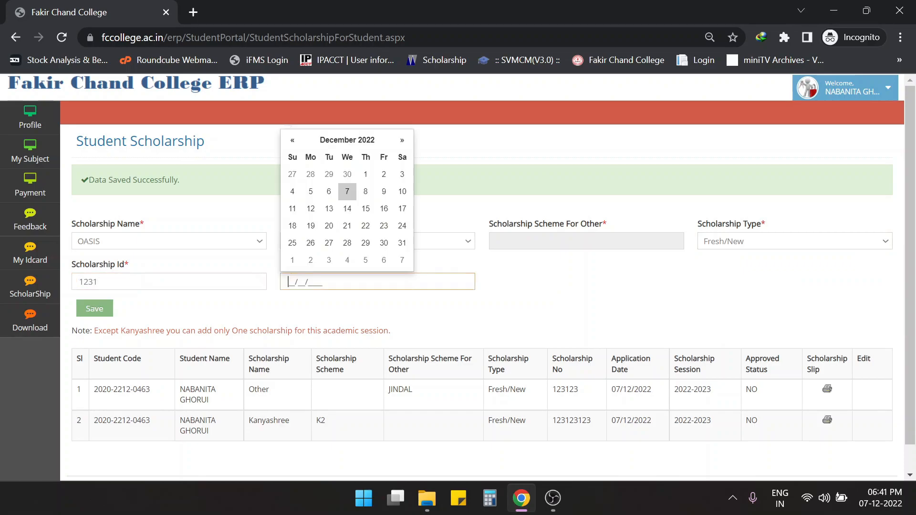
{"action": "left_click", "coordinate": [347, 192]}
{"action": "left_click", "coordinate": [104, 312]}
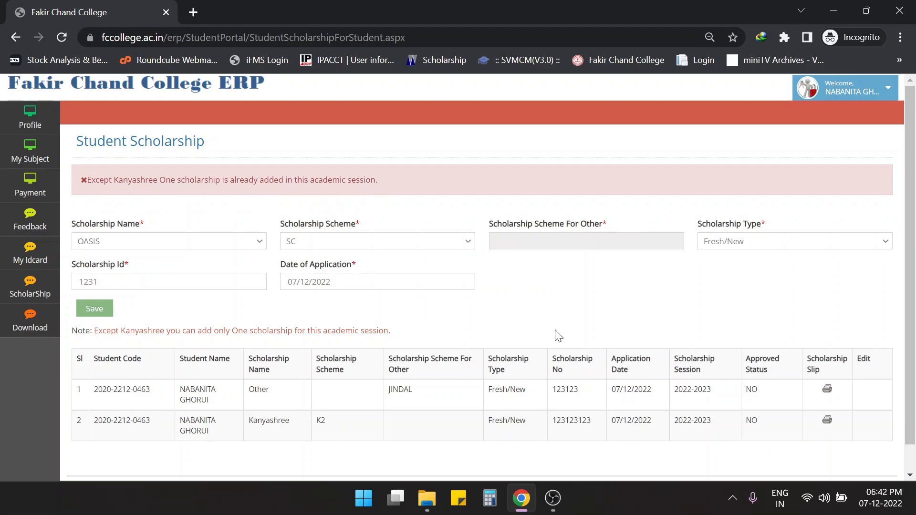
{"action": "scroll", "coordinate": [554, 330], "scroll_direction": "down", "scroll_amount": 1}
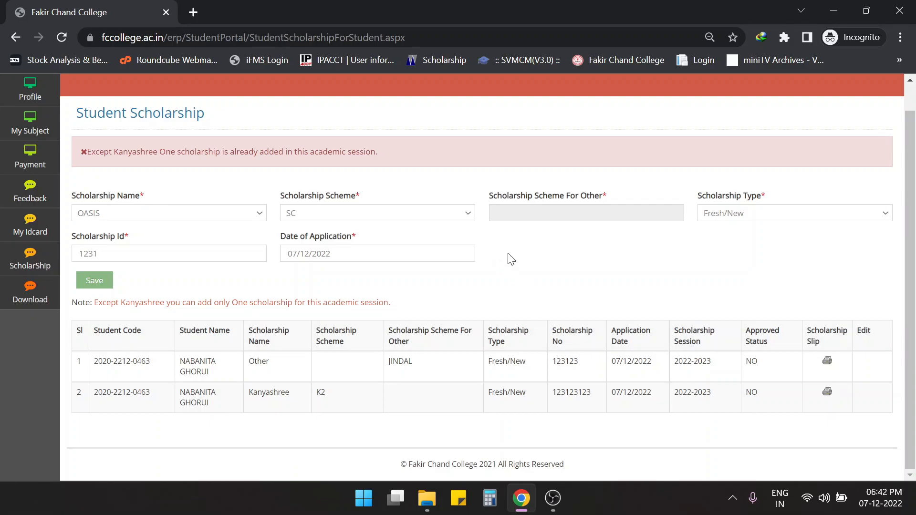
{"action": "left_click", "coordinate": [827, 361]}
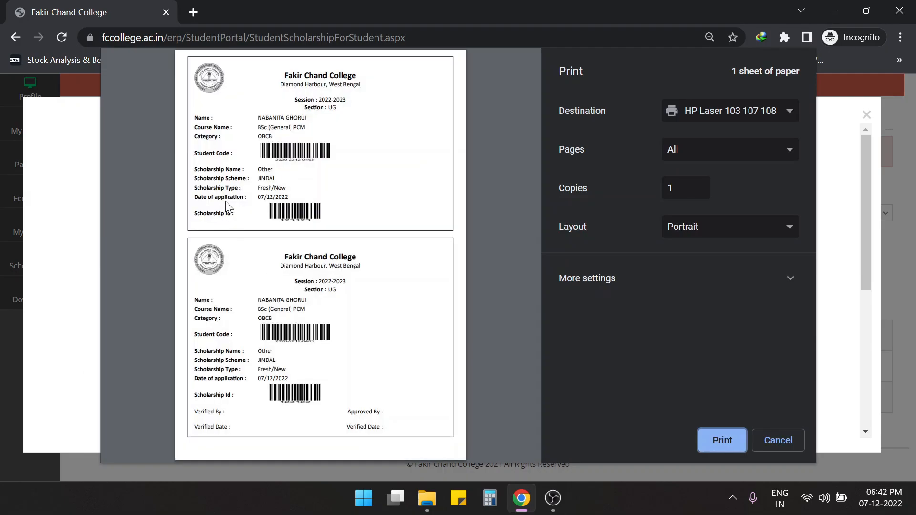
{"action": "left_click", "coordinate": [778, 440]}
{"action": "left_click", "coordinate": [867, 115]}
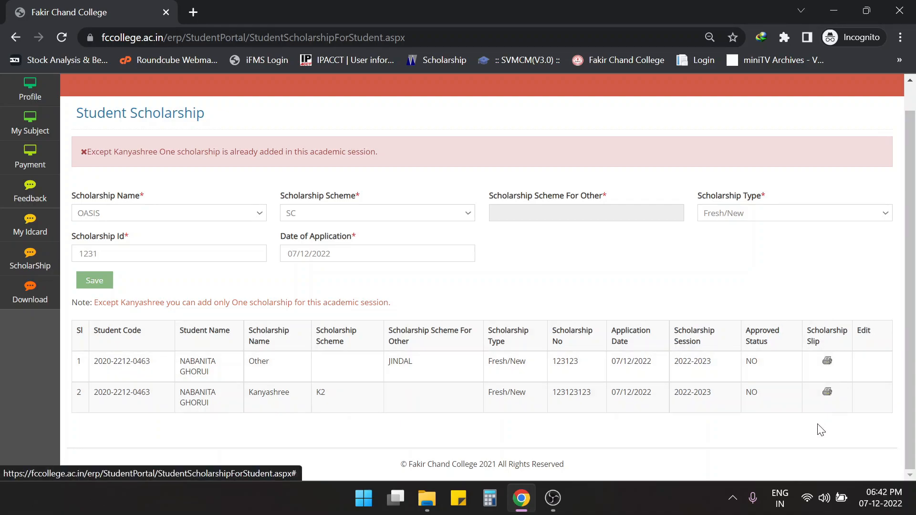
{"action": "left_click", "coordinate": [829, 364]}
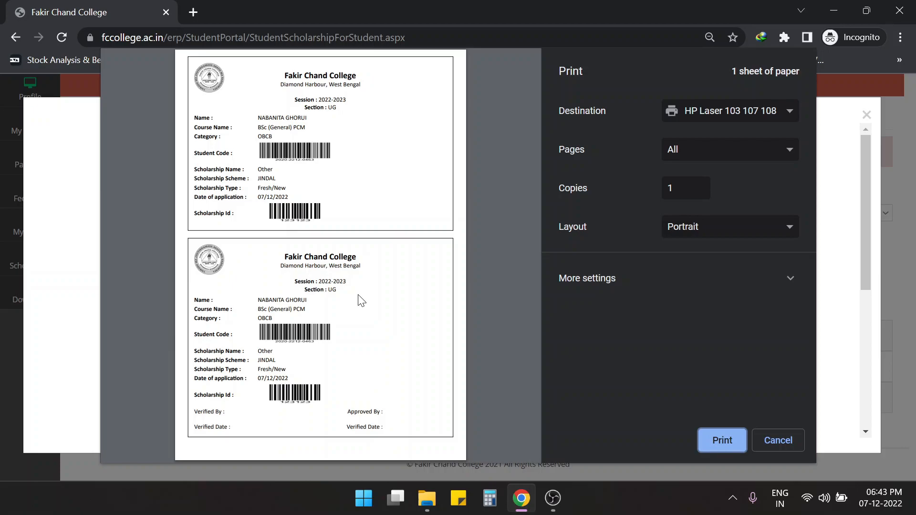
{"action": "left_click", "coordinate": [796, 447]}
{"action": "left_click", "coordinate": [867, 116]}
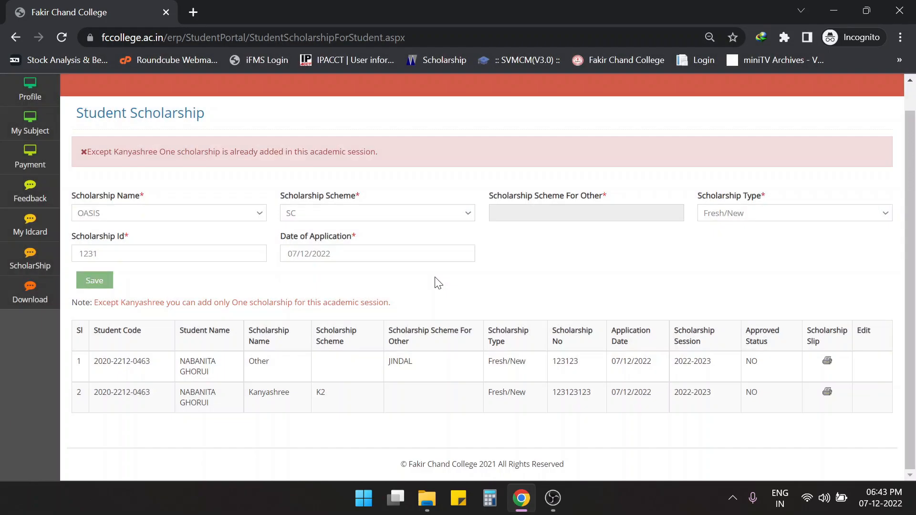
{"action": "left_click", "coordinate": [193, 12]}
- Load the Fakir Chand College homepage from its bookmark, then go back to the Student Scholarship tab
{"action": "left_click", "coordinate": [620, 60]}
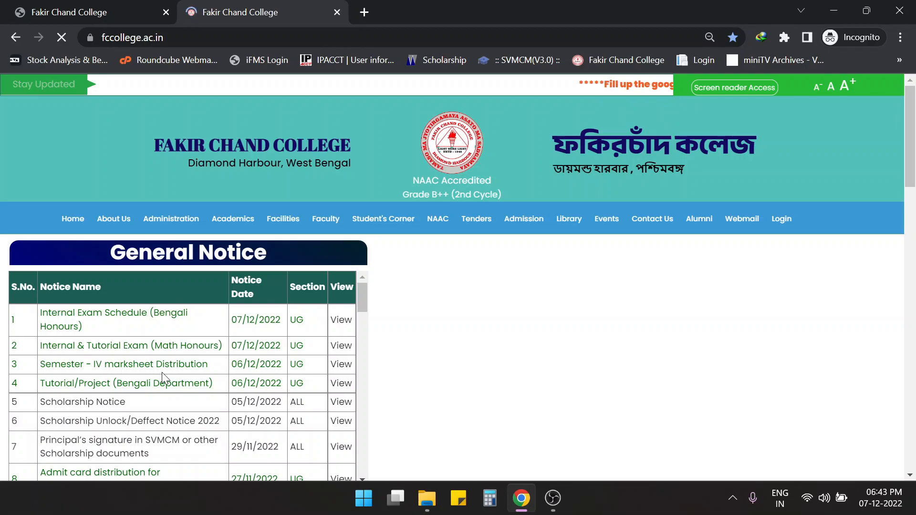
{"action": "left_click", "coordinate": [109, 11]}
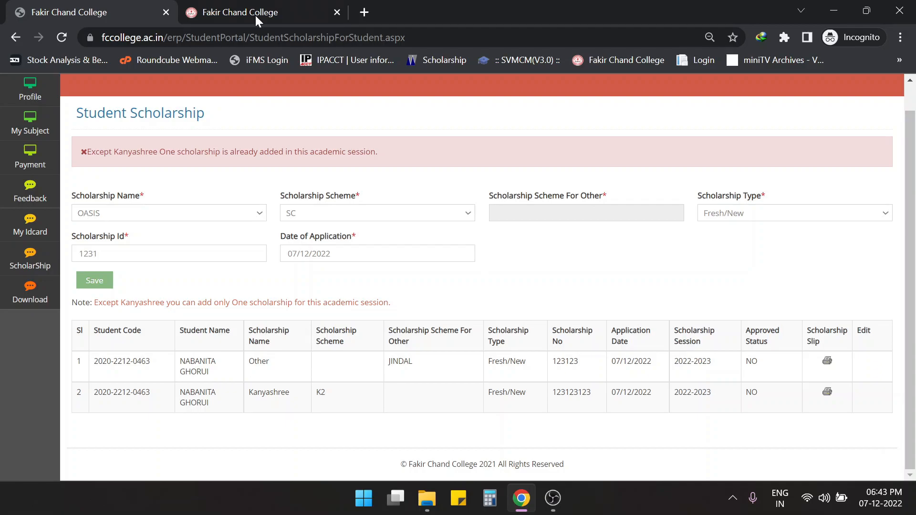
{"action": "left_click", "coordinate": [826, 394]}
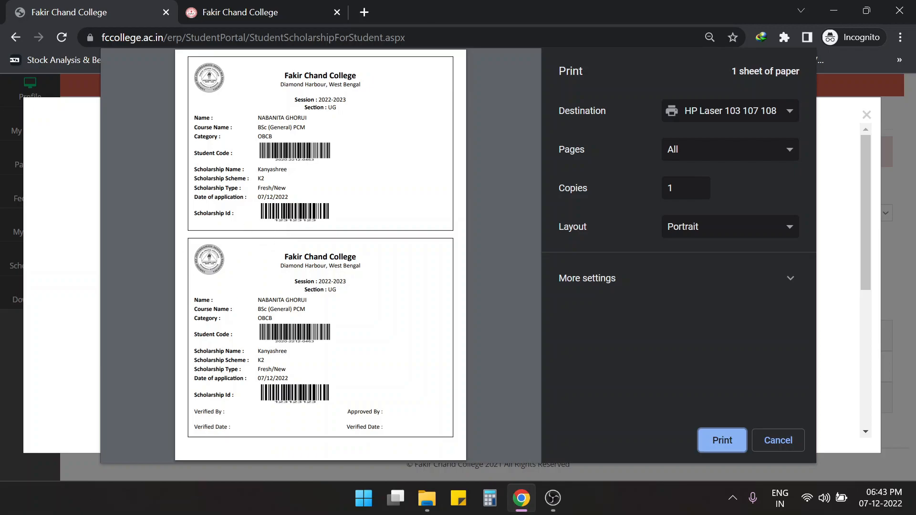
{"action": "left_click", "coordinate": [779, 439]}
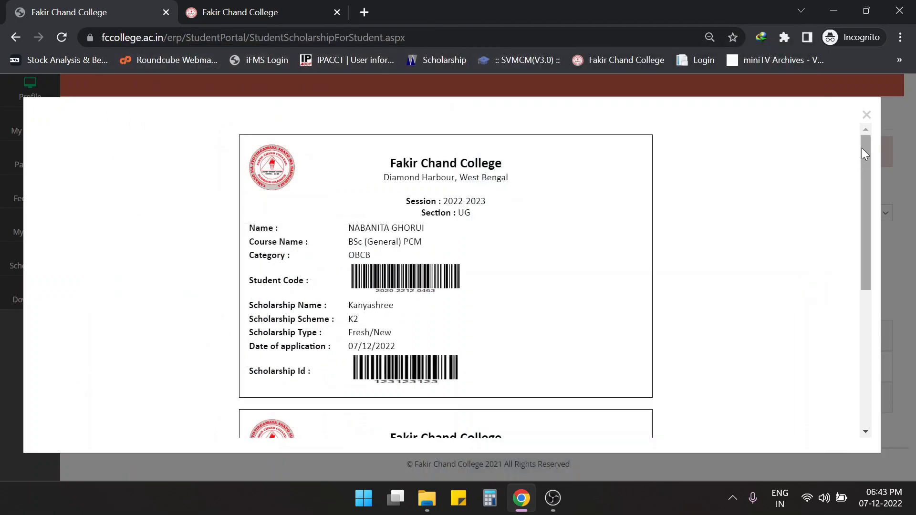
{"action": "scroll", "coordinate": [516, 260], "scroll_direction": "down", "scroll_amount": 6}
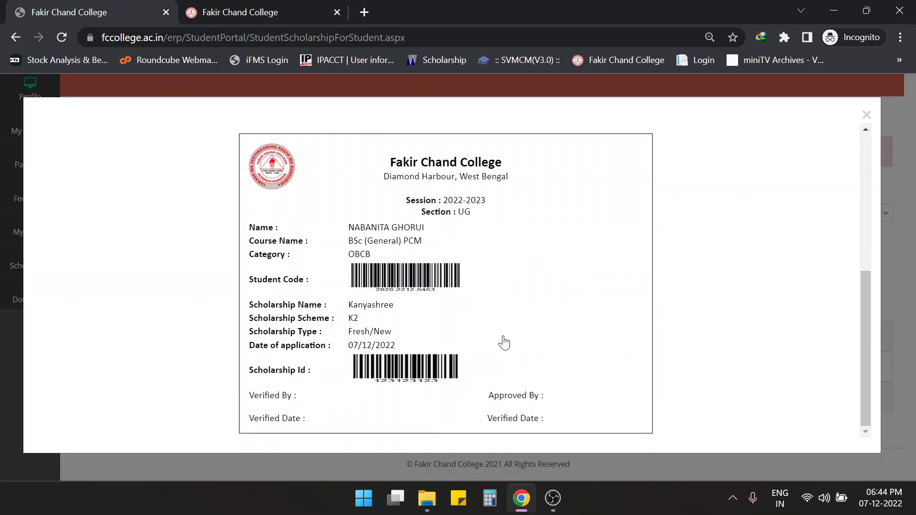
{"action": "scroll", "coordinate": [504, 340], "scroll_direction": "up", "scroll_amount": 6}
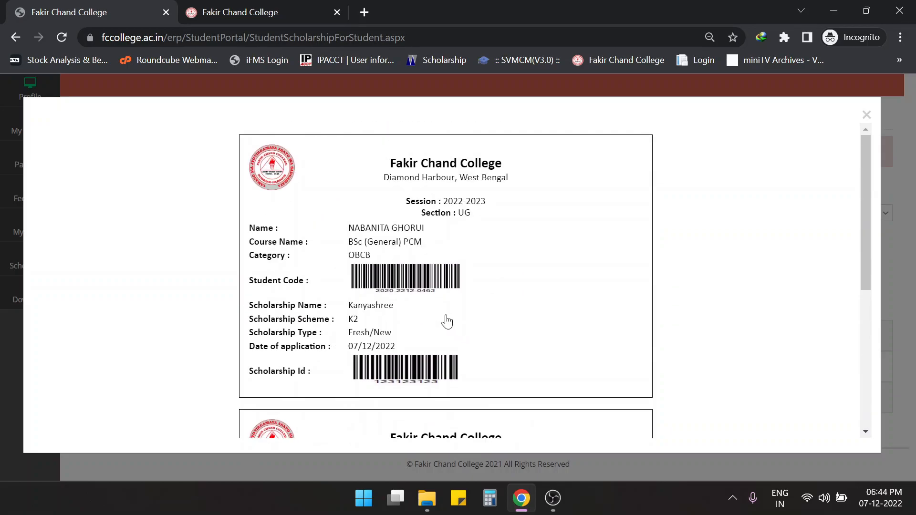
{"action": "scroll", "coordinate": [447, 322], "scroll_direction": "down", "scroll_amount": 6}
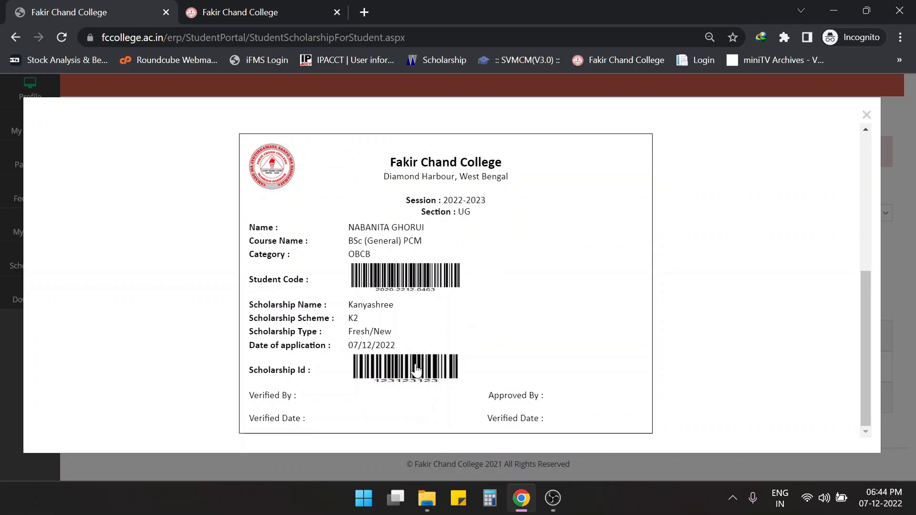
{"action": "scroll", "coordinate": [416, 371], "scroll_direction": "up", "scroll_amount": 6}
{"action": "scroll", "coordinate": [496, 313], "scroll_direction": "down", "scroll_amount": 6}
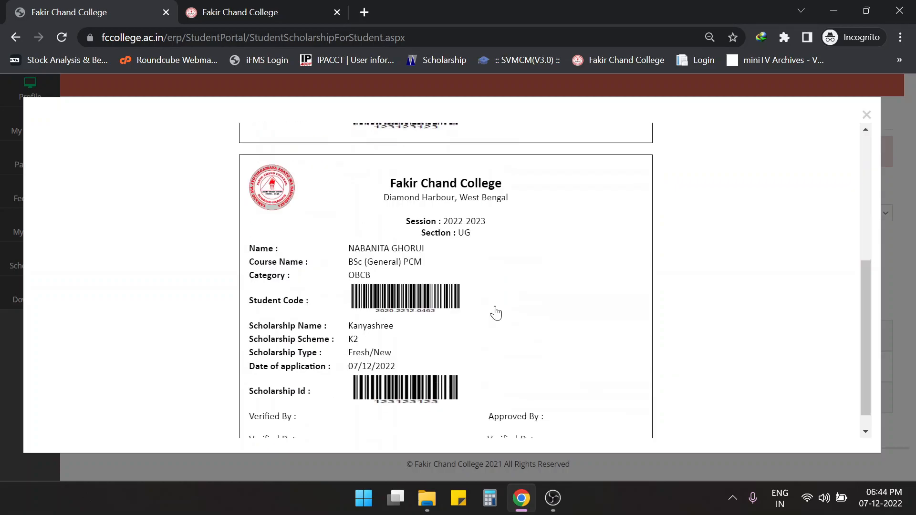
{"action": "left_click", "coordinate": [866, 117]}
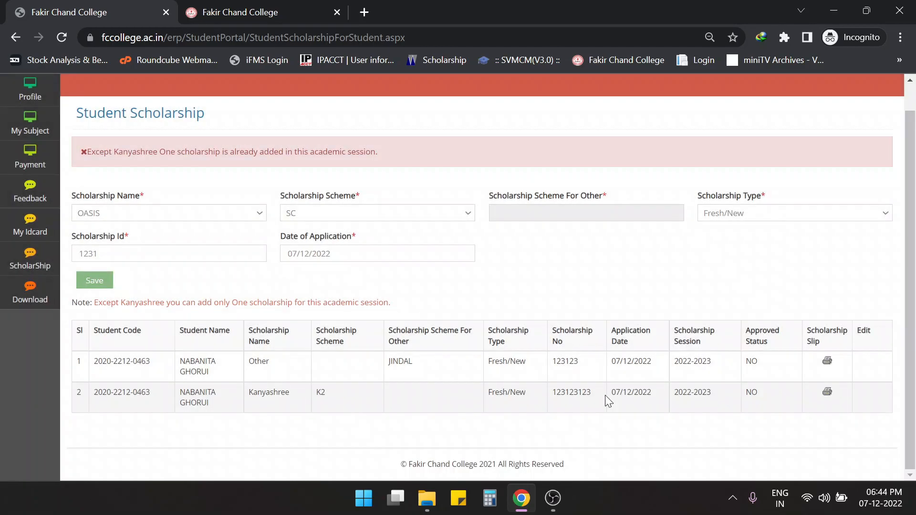